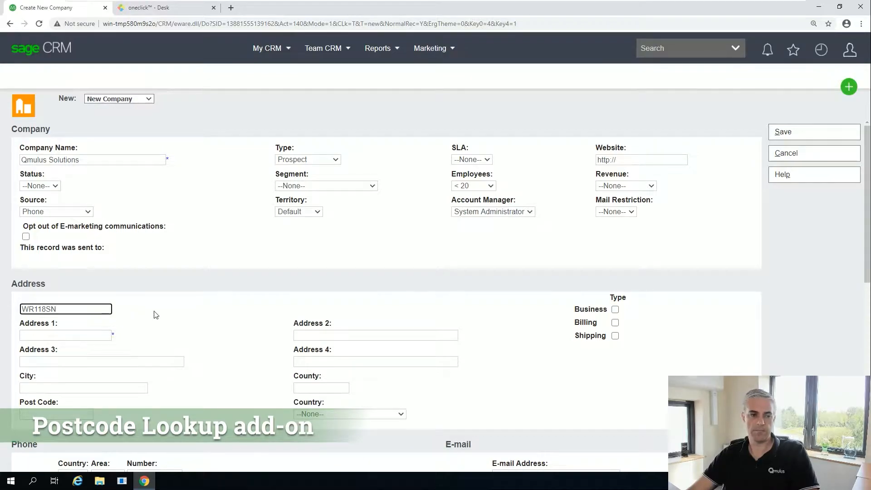
# Pick the Qmulus Solutions Unit 4.1 address and mark it as business, billing and shipping.
pyautogui.click(162, 310)
pyautogui.scroll(-1, 155, 281)
pyautogui.scroll(-3, 155, 281)
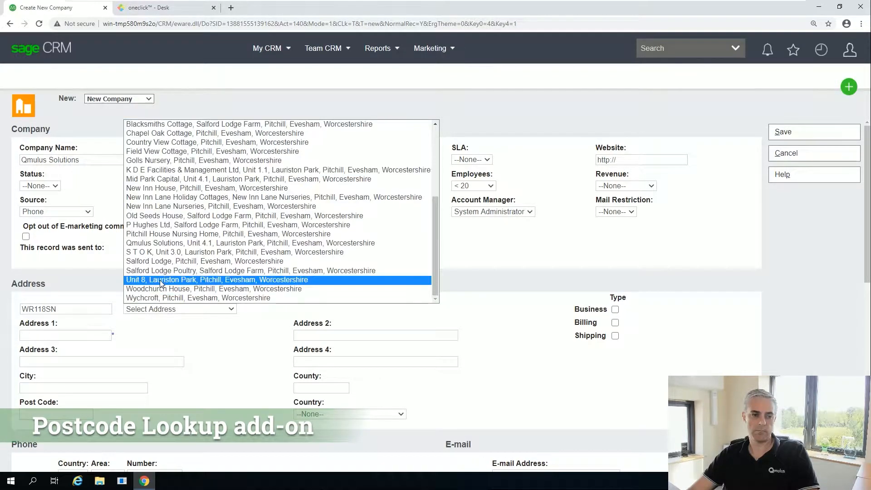
pyautogui.click(155, 245)
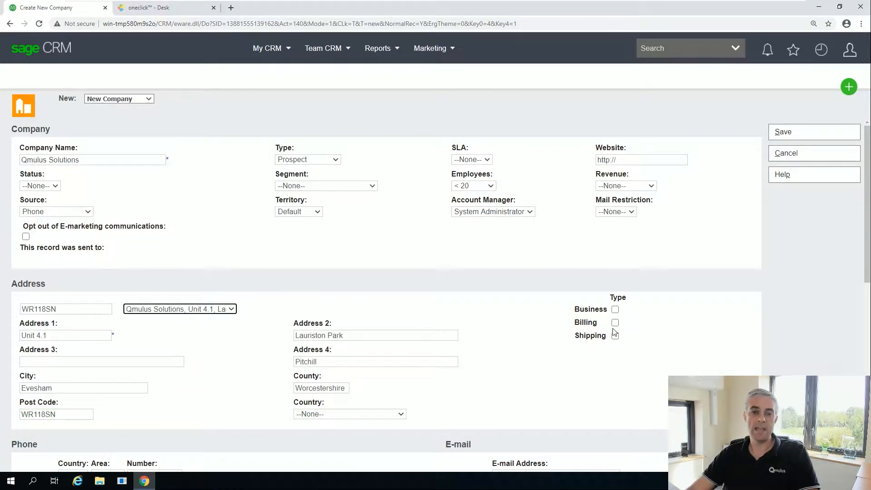
pyautogui.click(615, 323)
pyautogui.click(616, 336)
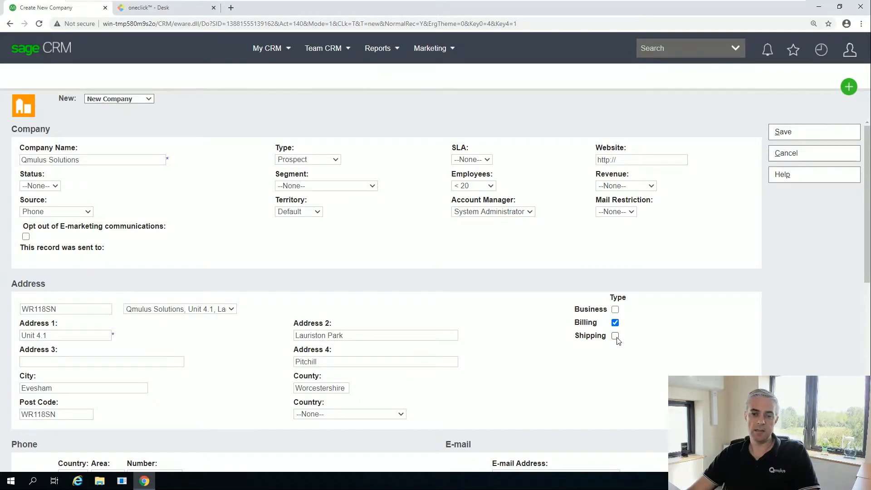
pyautogui.click(615, 309)
pyautogui.scroll(-7, 469, 307)
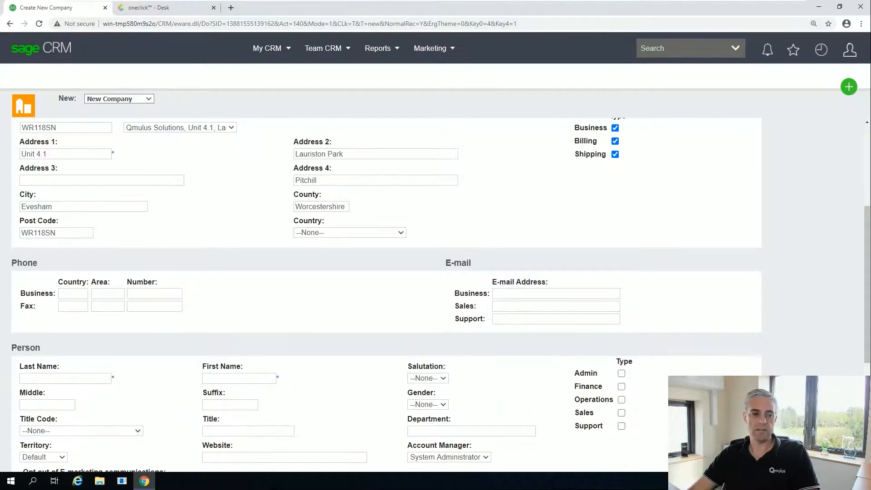
# Enter the main contact's last and first name and save the company record.
pyautogui.click(65, 242)
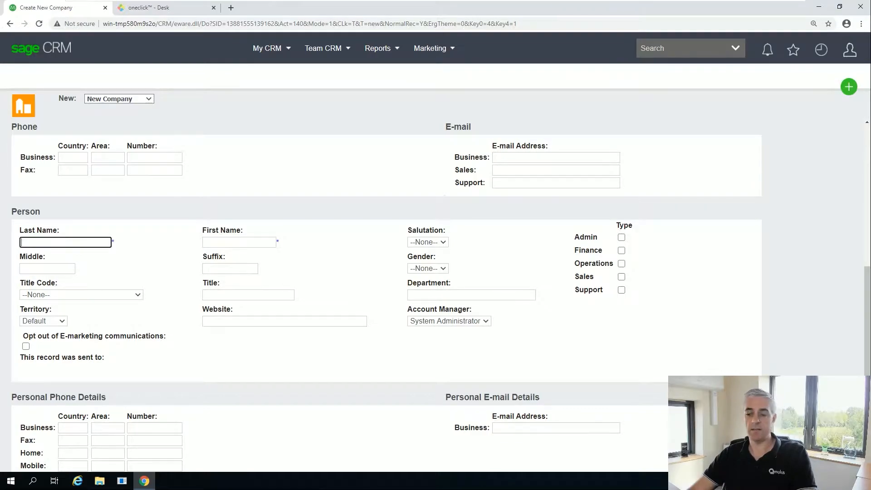
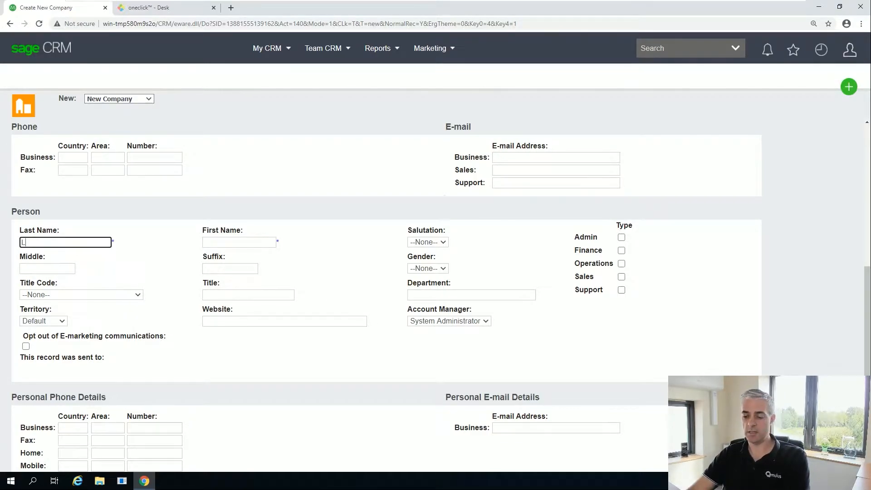
pyautogui.press('Tab')
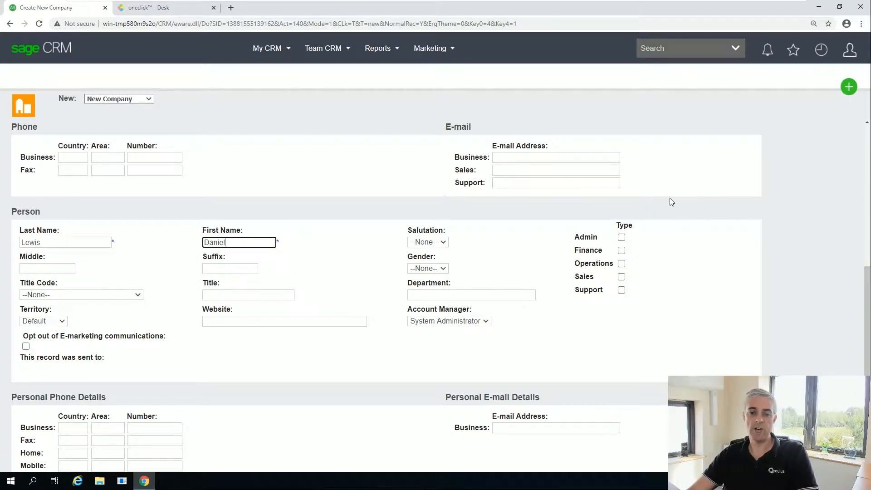
pyautogui.scroll(7, 674, 197)
pyautogui.click(805, 132)
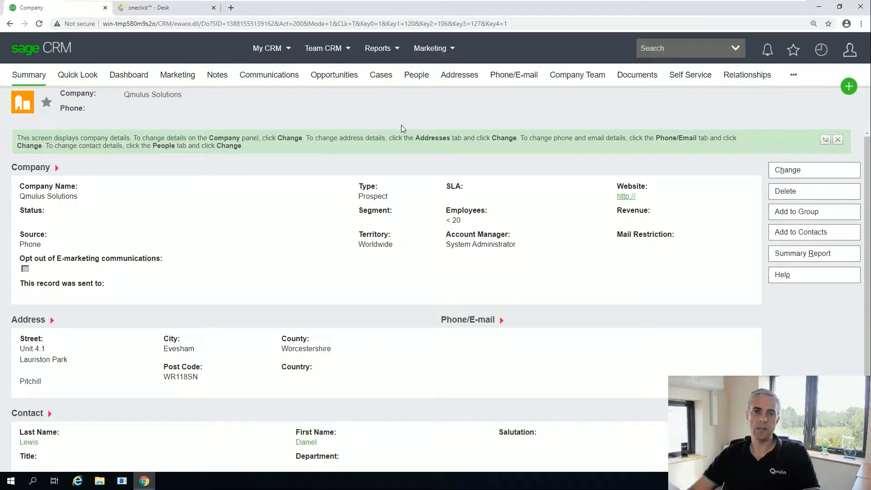
pyautogui.click(848, 87)
# Create a new Qmulus Solutions quote, keeping the GBP currency and Standard price list defaults.
pyautogui.click(792, 259)
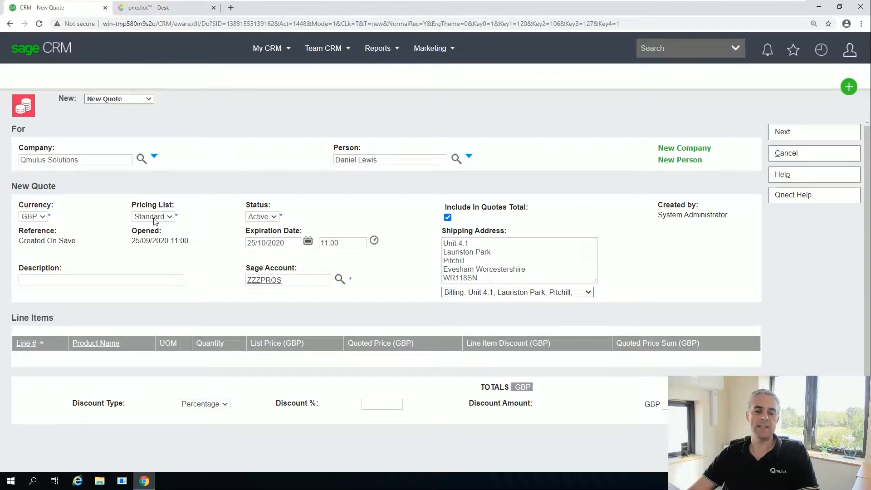
pyautogui.click(782, 133)
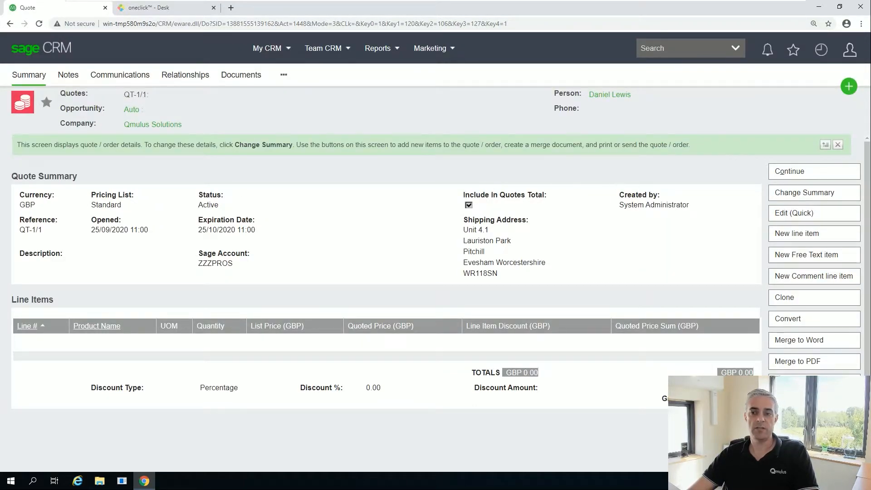
# Add a 4 RING ELECTRIC HOB product line to the quote.
pyautogui.click(803, 239)
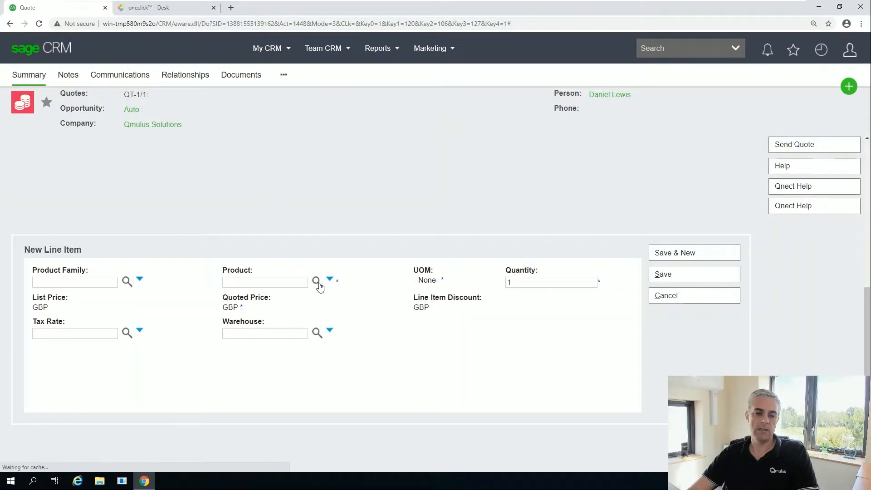
pyautogui.click(316, 282)
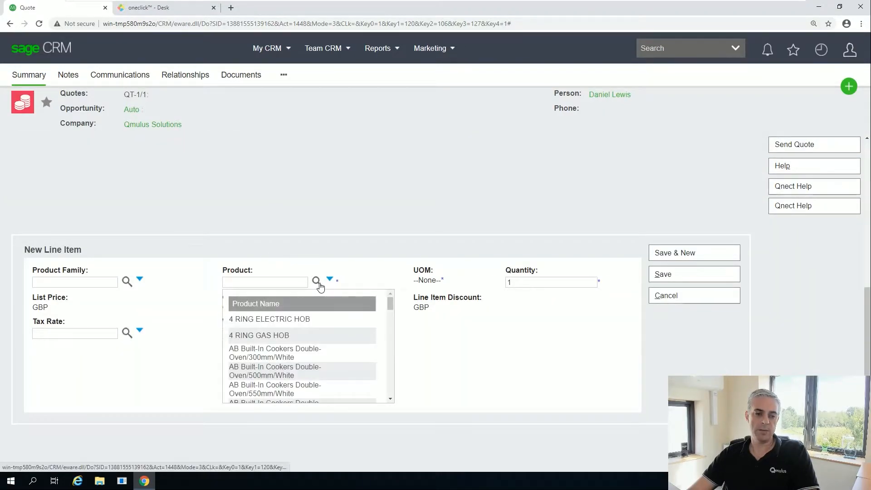
pyautogui.click(262, 321)
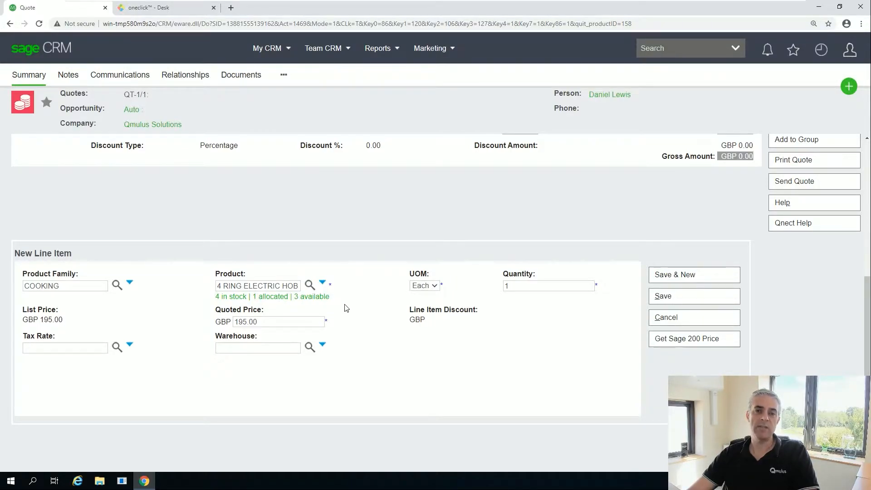
pyautogui.click(674, 300)
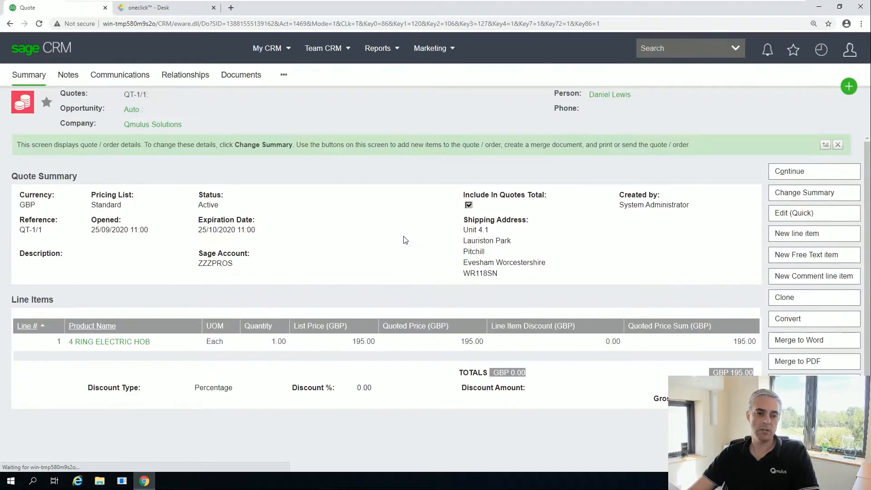
# Add a free-text 'Delivery Charge' line priced at 50.
pyautogui.click(805, 262)
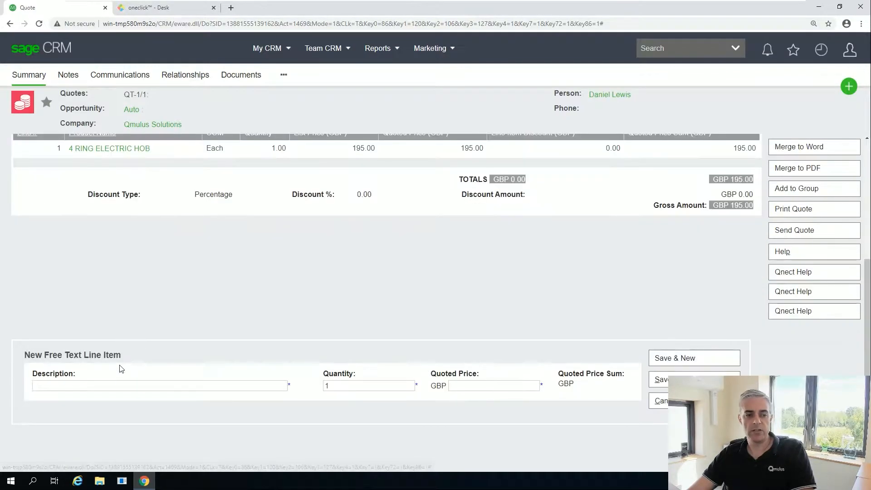
pyautogui.click(121, 385)
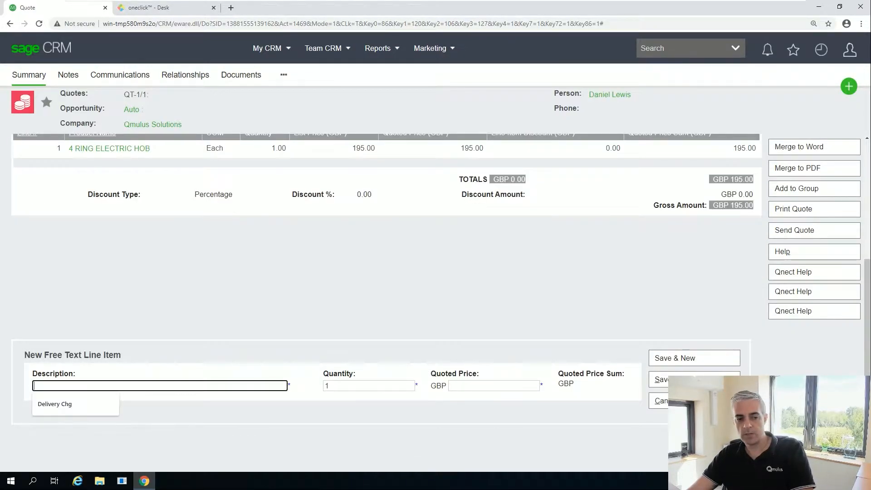
pyautogui.write('Delivery ')
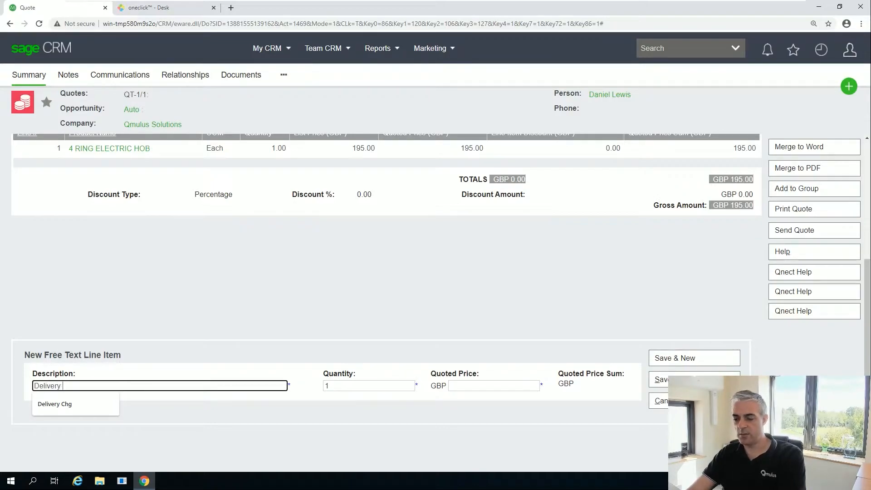
pyautogui.write('Charge')
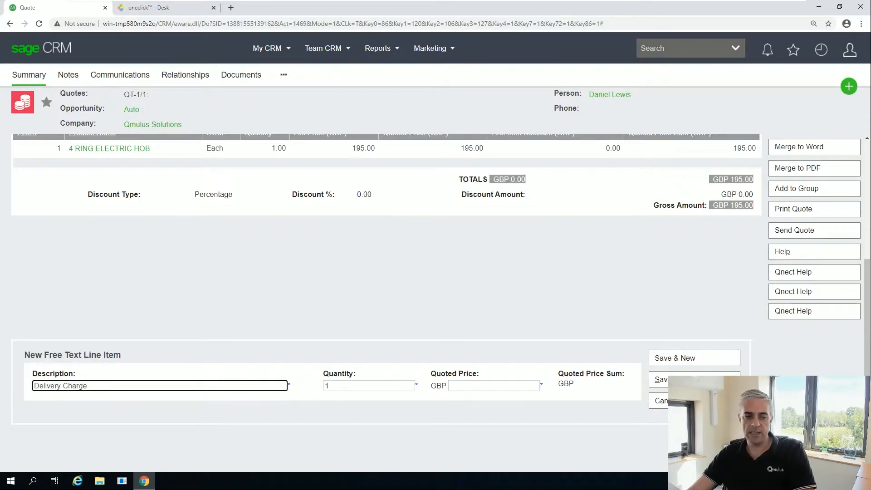
pyautogui.click(481, 386)
pyautogui.write('50')
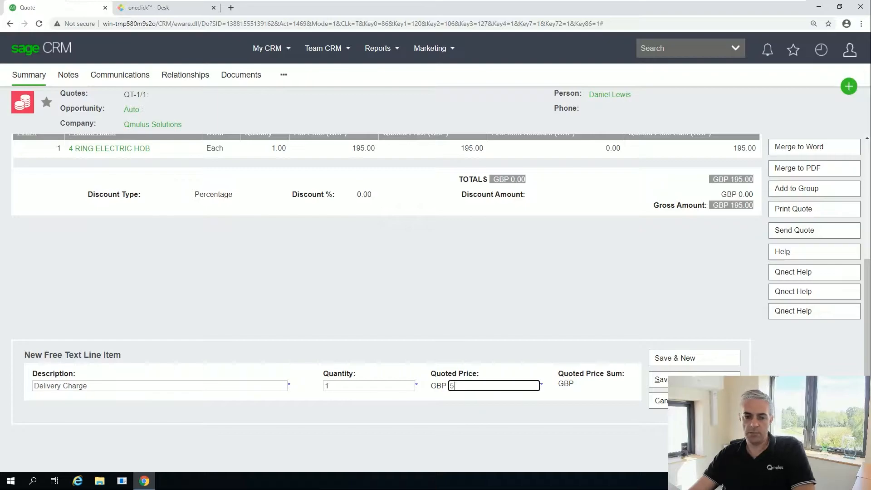
pyautogui.click(664, 381)
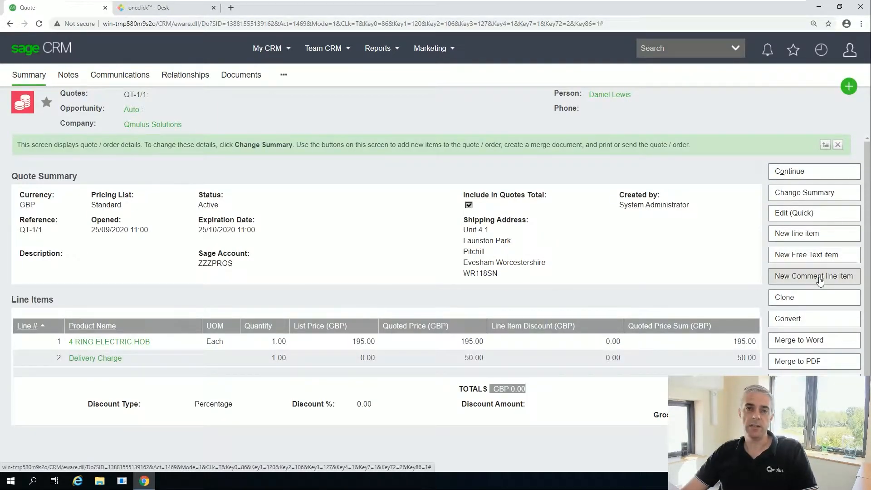
# Add comment line 3 reading 'Deliver to red door' to the quote.
pyautogui.click(820, 281)
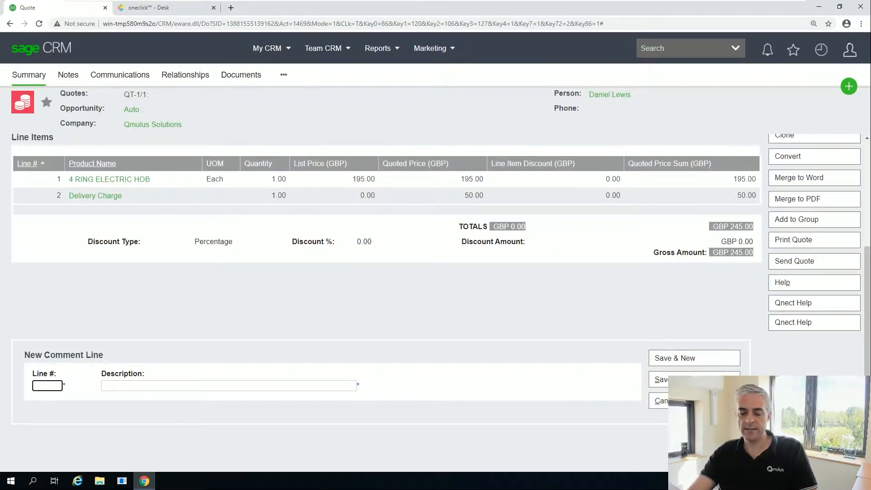
pyautogui.click(103, 386)
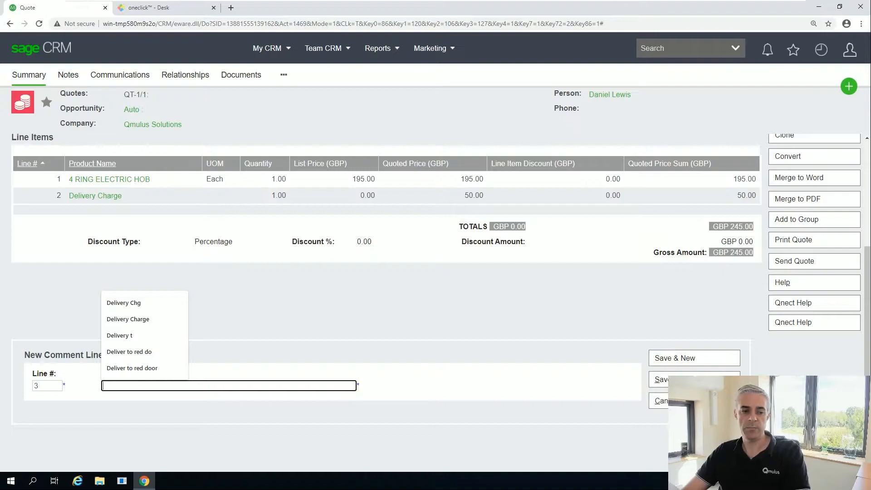
pyautogui.click(132, 366)
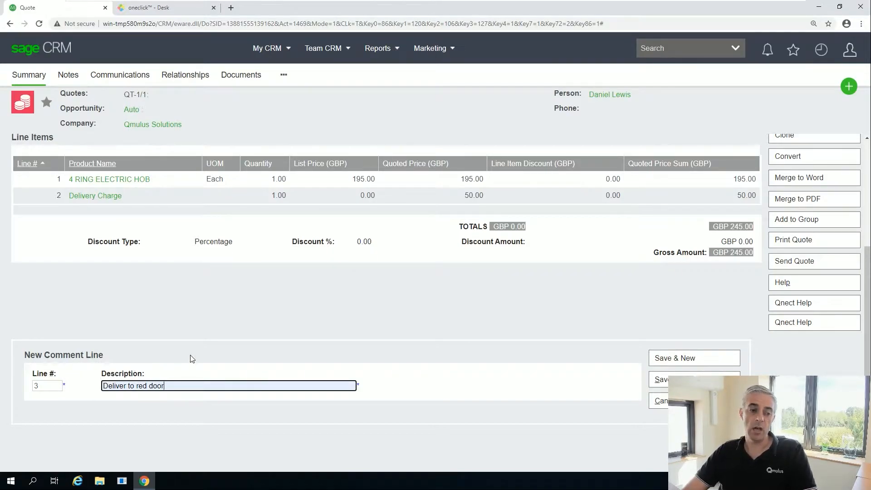
pyautogui.click(657, 381)
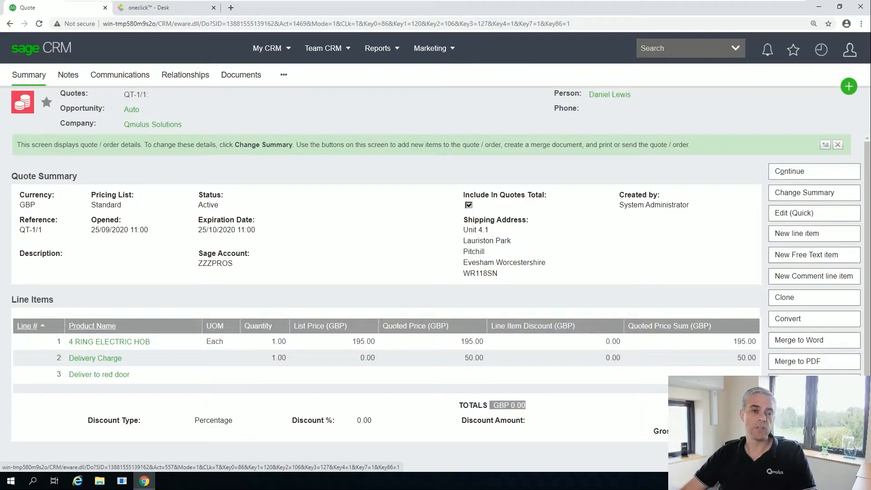
# Edit the Qmulus Solutions company record and save its Type as Customer.
pyautogui.click(140, 127)
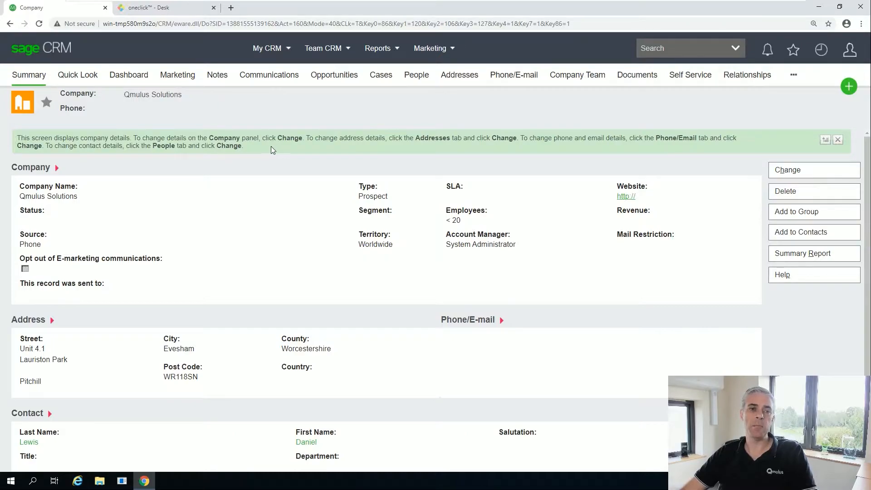
pyautogui.click(816, 171)
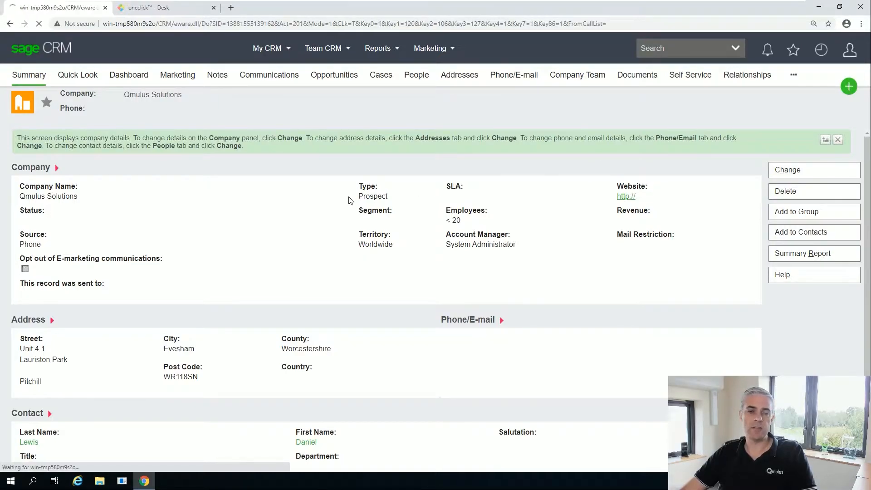
pyautogui.click(324, 171)
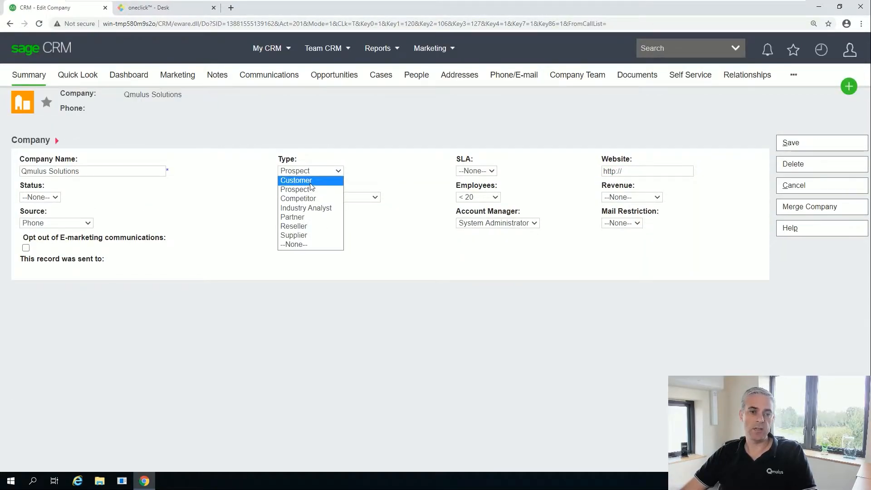
pyautogui.click(317, 179)
pyautogui.click(790, 144)
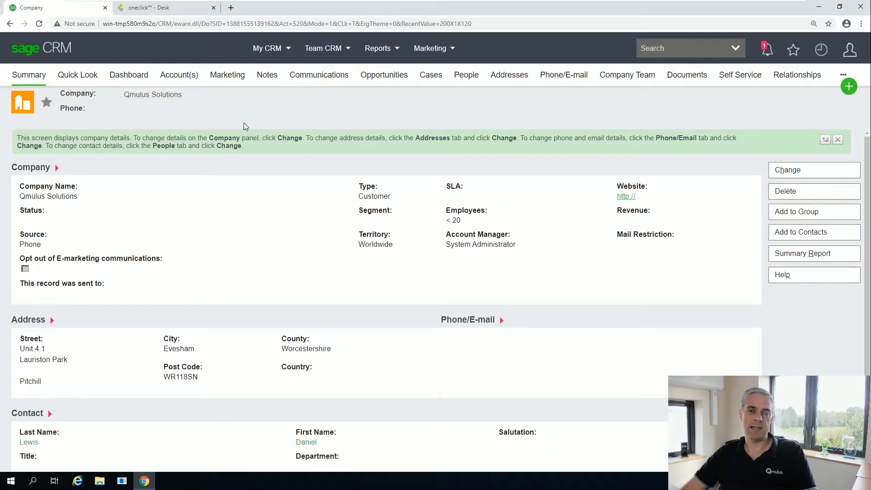
# From the linked accounts, enter the new Sage customer's account reference.
pyautogui.click(175, 79)
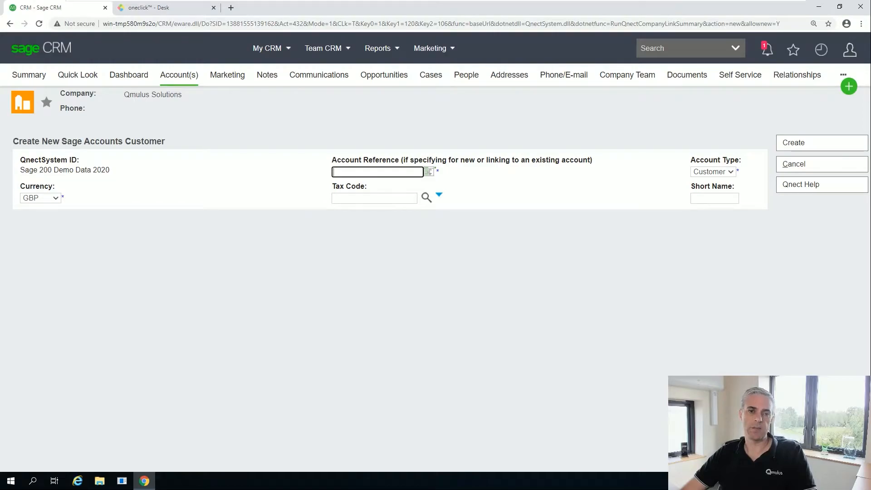
pyautogui.write('ABB001')
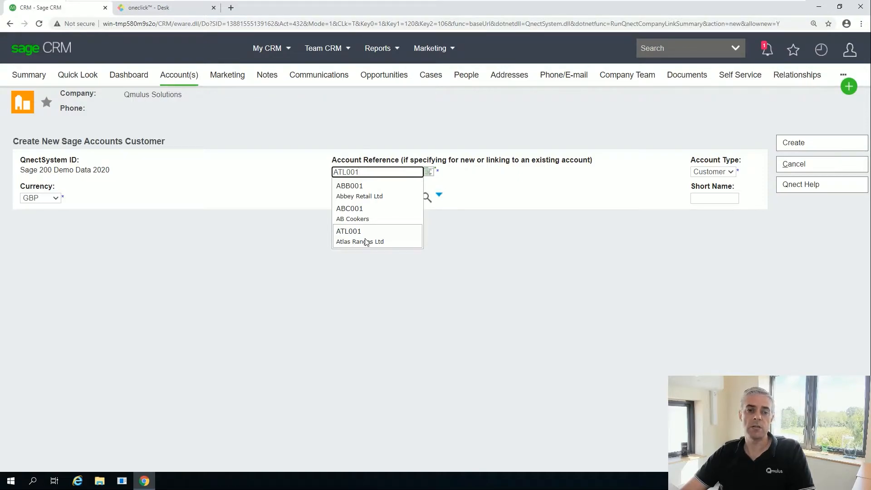
pyautogui.moveTo(369, 172); pyautogui.dragTo(323, 167)
pyautogui.write('QMu001')
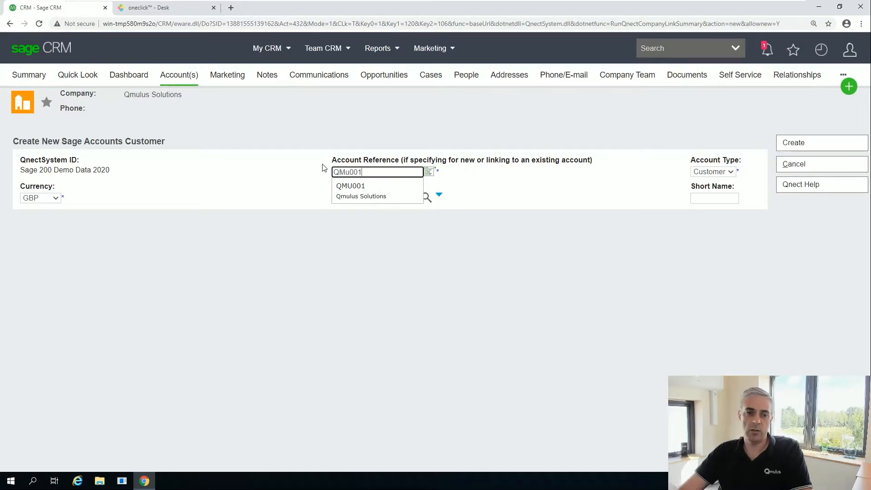
pyautogui.press('BackSpace')
pyautogui.press('BackSpace')
pyautogui.press('BackSpace')
pyautogui.press('BackSpace')
pyautogui.press('BackSpace')
pyautogui.press('BackSpace')
pyautogui.write('QMU002')
# Choose the Std Rate tax code and confirm creating the Sage accounts customer.
pyautogui.click(426, 197)
pyautogui.click(367, 317)
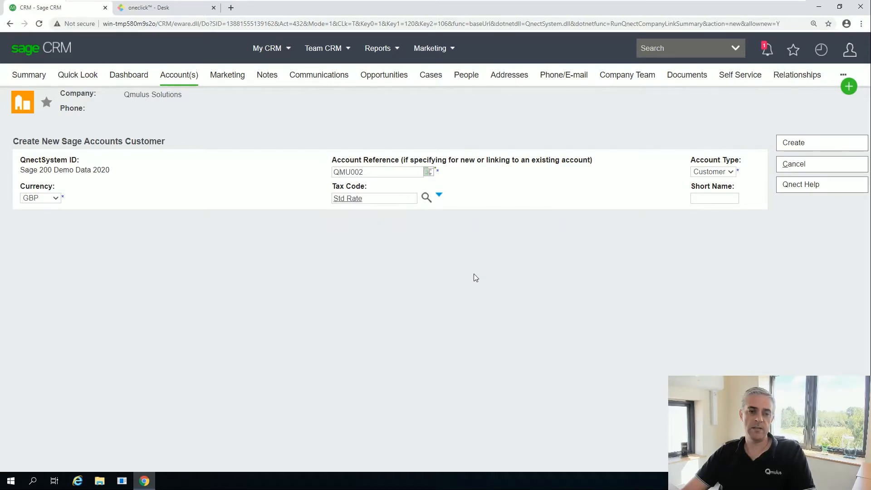
pyautogui.click(793, 143)
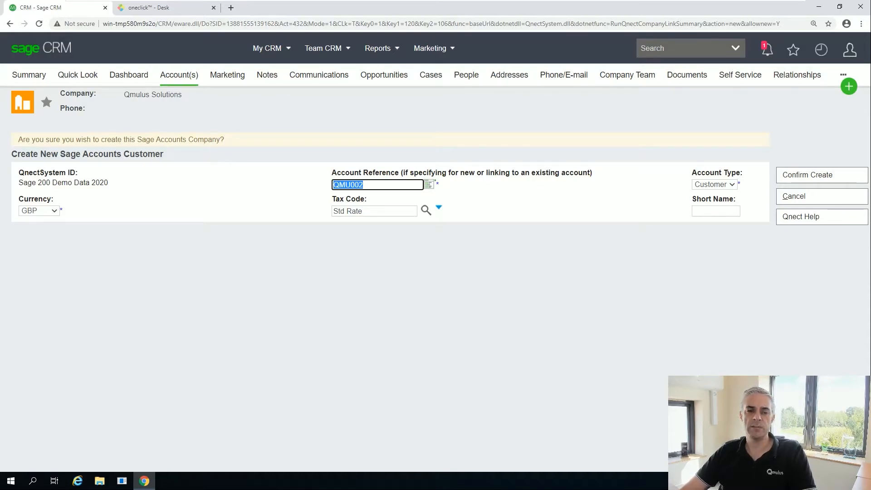
pyautogui.click(809, 179)
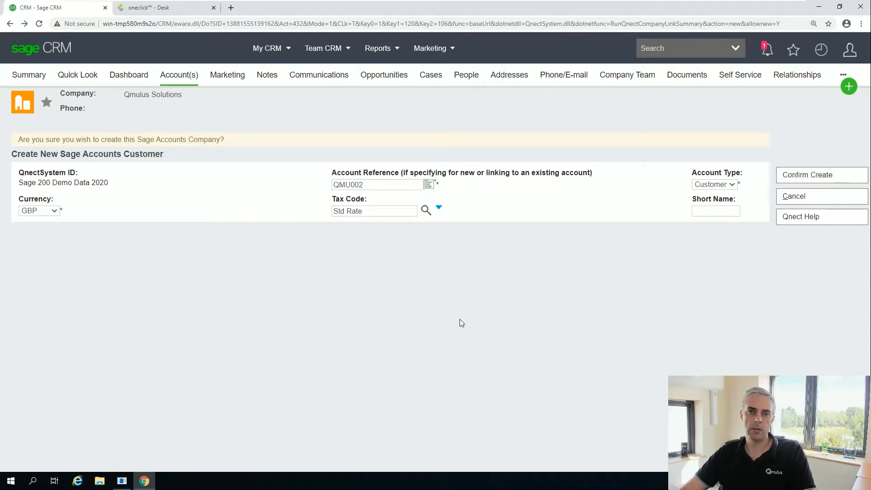
pyautogui.click(816, 180)
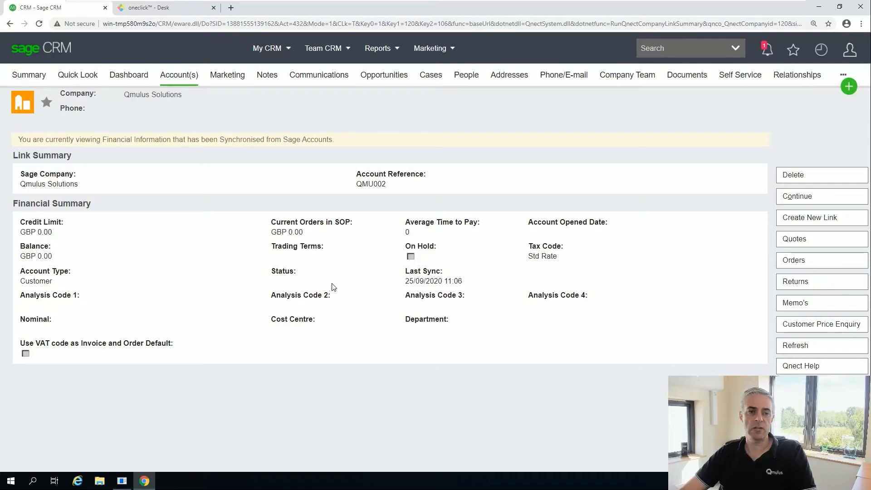
# In Sage 200, find Qmulus Solutions in the customer list and amend its account.
pyautogui.click(170, 9)
pyautogui.click(309, 131)
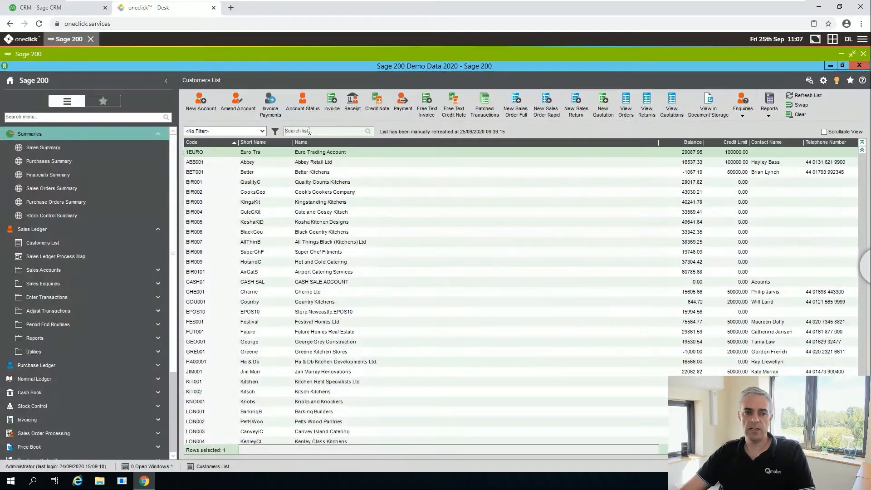
pyautogui.write('Qmu')
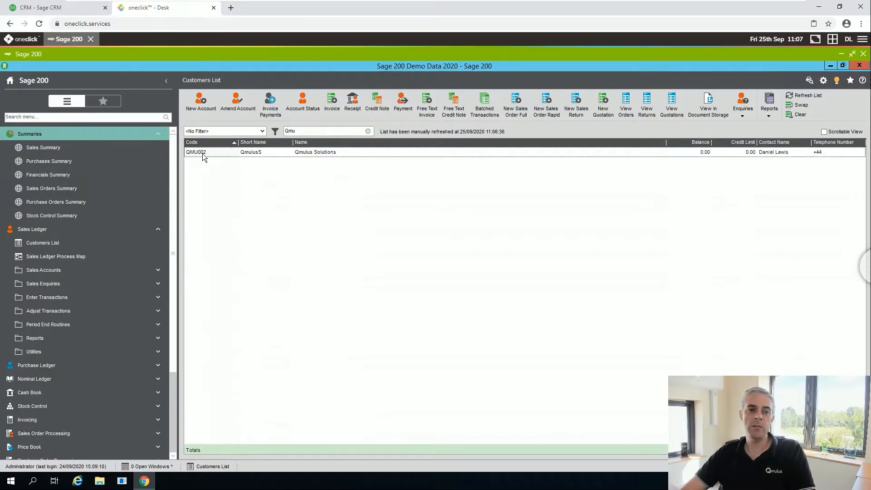
pyautogui.click(260, 153)
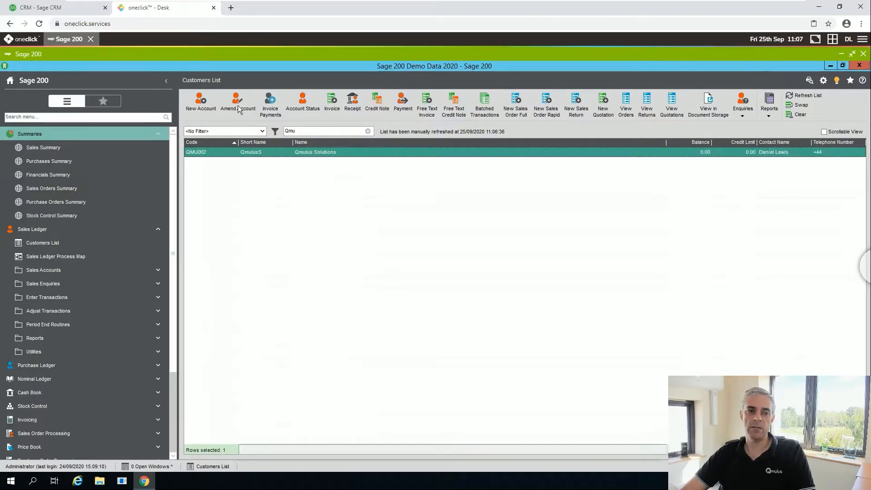
pyautogui.click(254, 115)
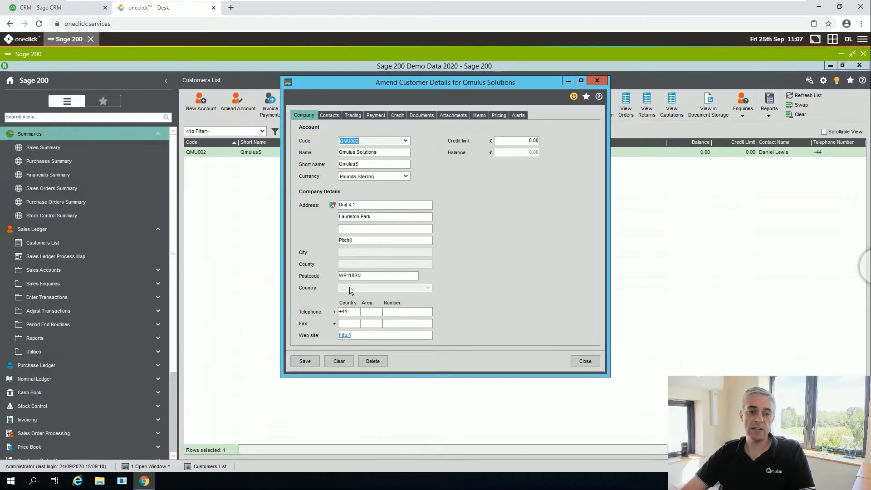
# Set the credit limit to 200, save, and refresh the synced financials in Sage CRM.
pyautogui.click(328, 115)
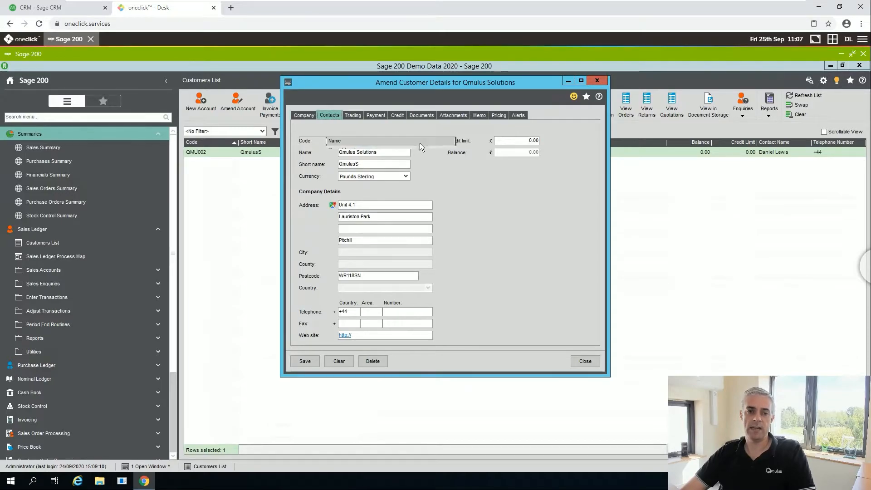
pyautogui.click(304, 115)
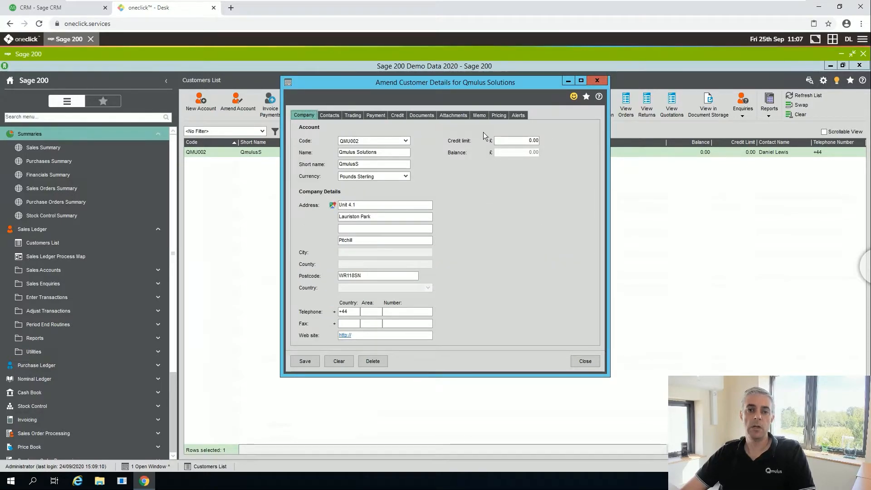
pyautogui.moveTo(529, 141); pyautogui.dragTo(558, 137)
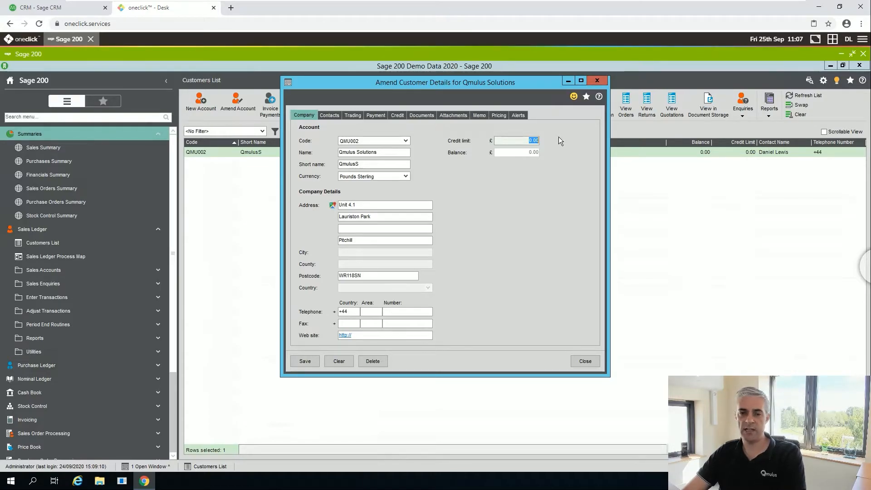
pyautogui.write('200')
pyautogui.click(305, 361)
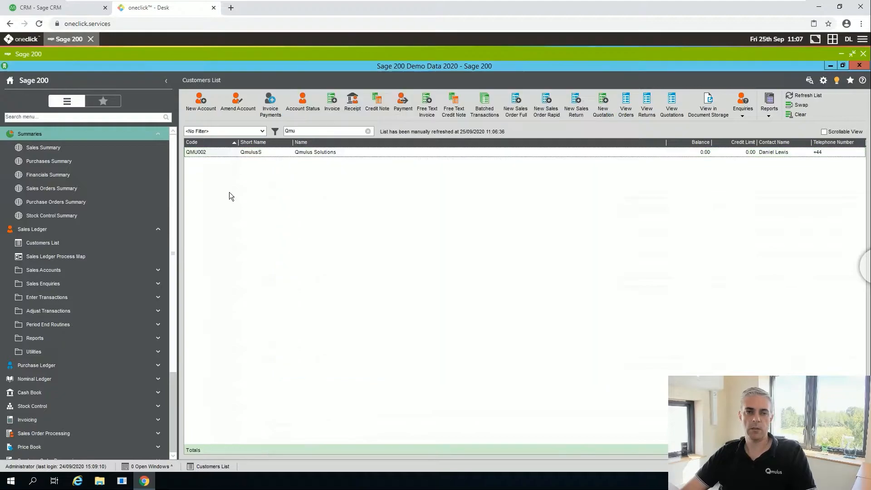
pyautogui.click(47, 8)
pyautogui.click(794, 345)
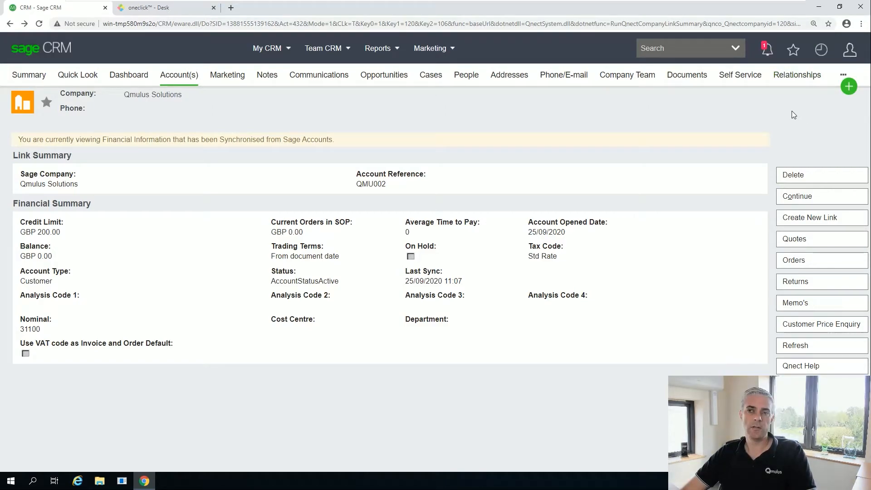
# Open the Qmulus Solutions quote from the recently viewed items.
pyautogui.click(814, 58)
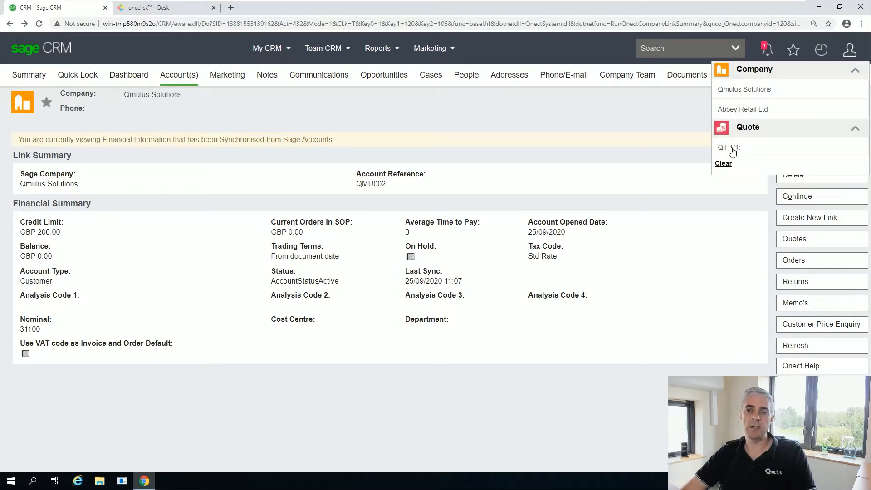
pyautogui.click(732, 151)
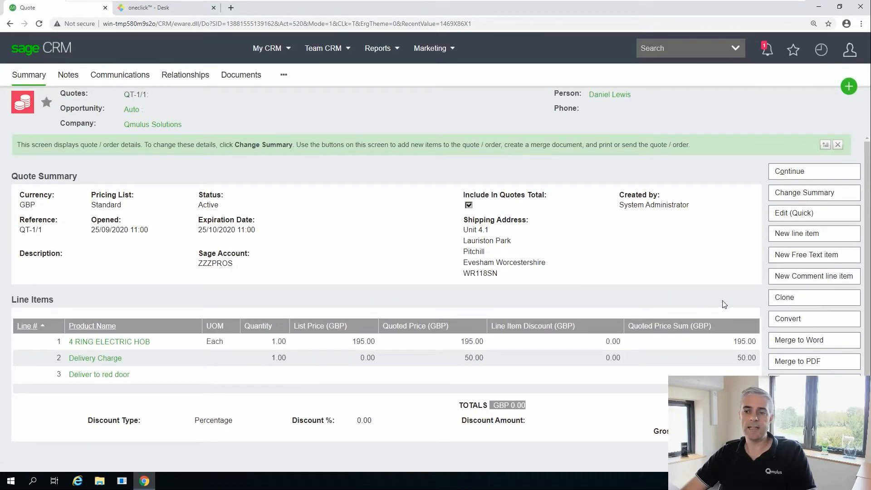
# Convert the quote to an order linked to the newly created Qmulus Sage account and save.
pyautogui.click(787, 320)
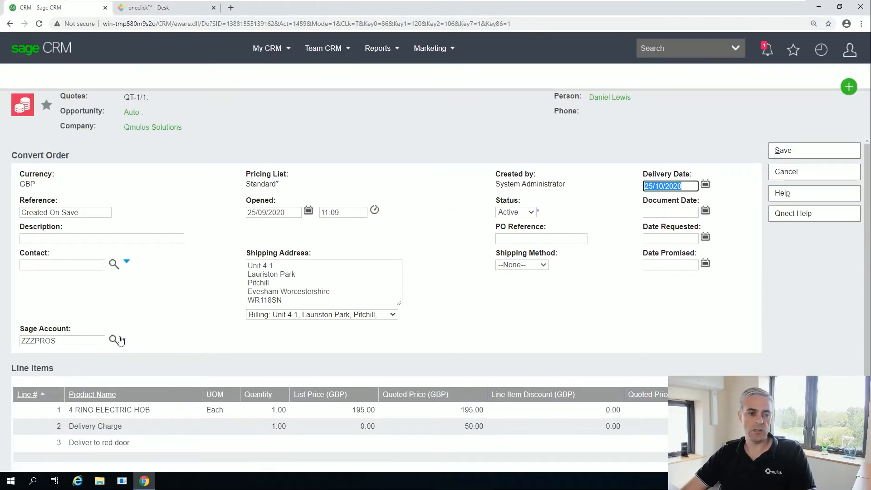
pyautogui.click(119, 340)
pyautogui.press('Return')
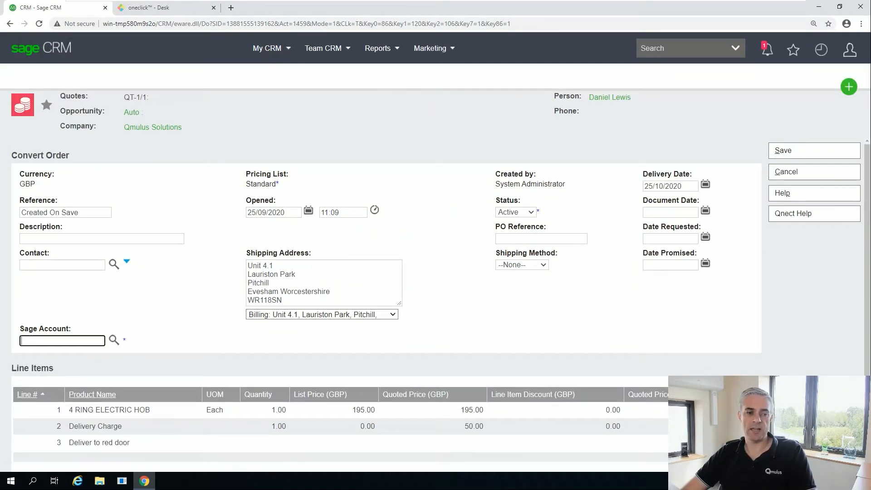
pyautogui.write('QMU')
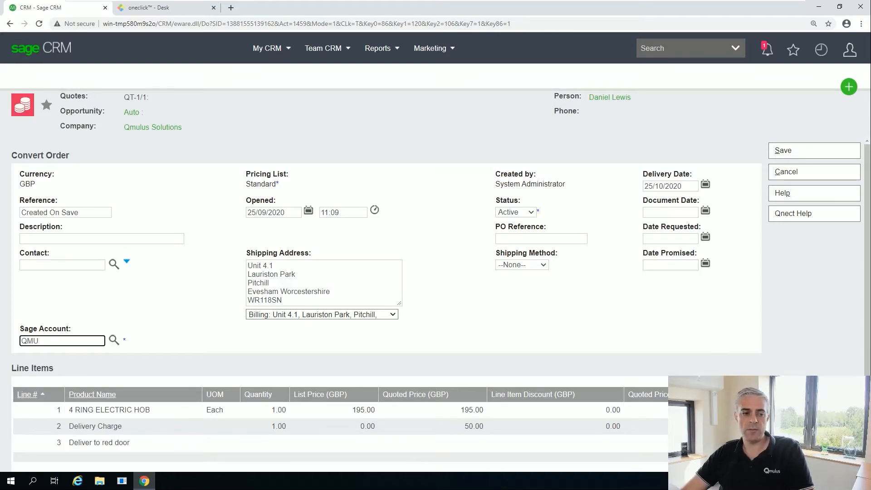
pyautogui.click(113, 340)
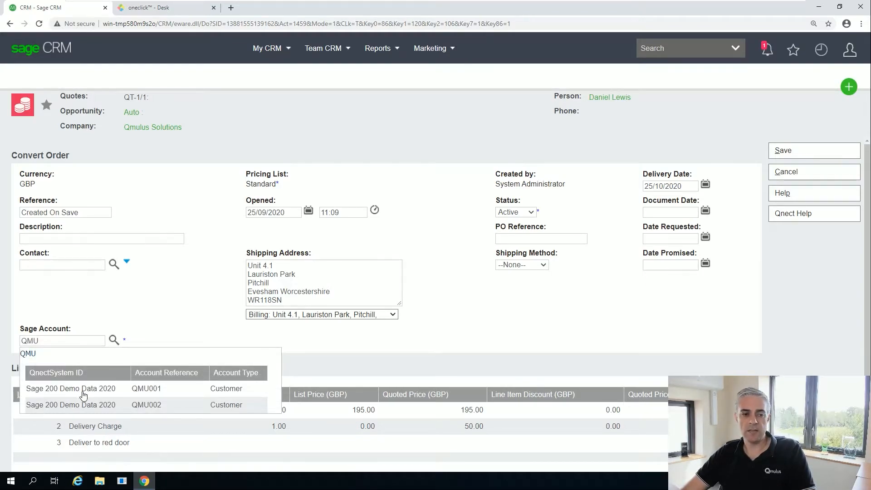
pyautogui.click(84, 404)
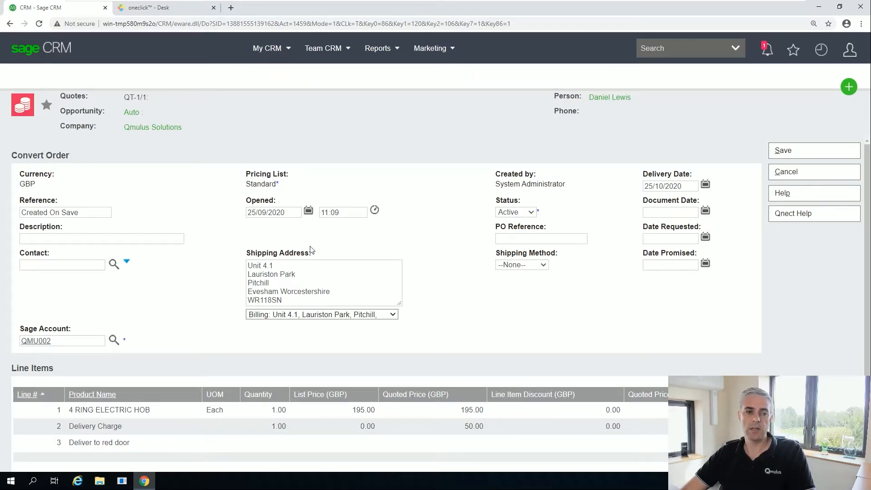
pyautogui.click(791, 152)
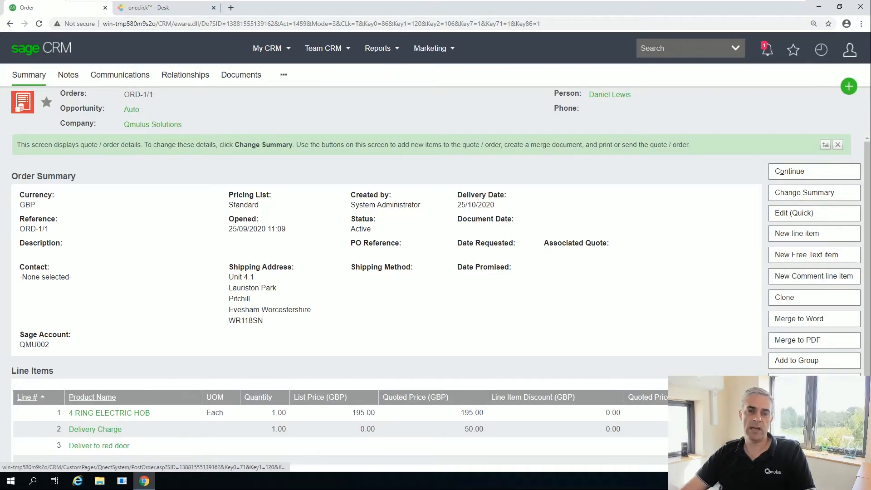
# Post the order to Sage 200 and confirm the posting.
pyautogui.click(812, 382)
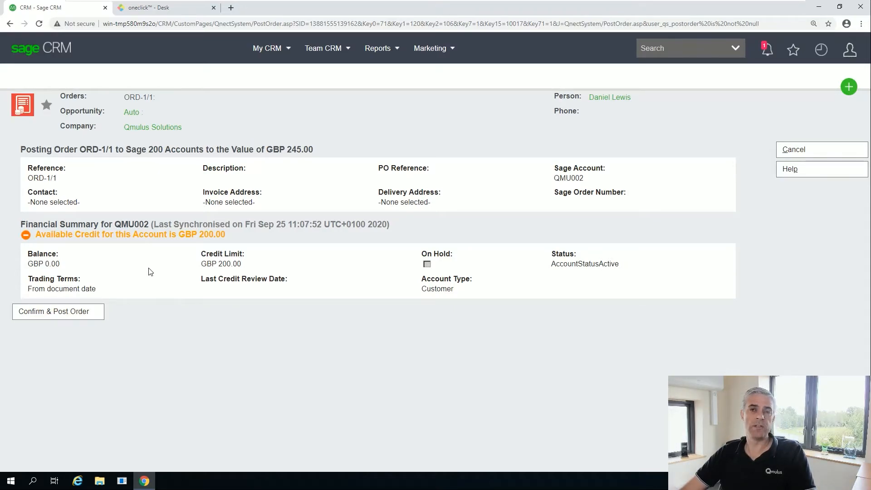
pyautogui.click(72, 315)
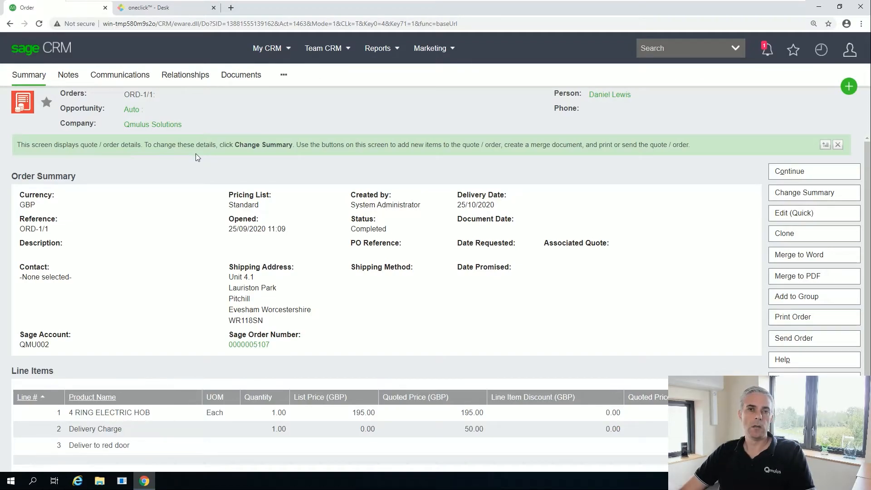
# In Sage 200, open the posted Qmulus Solutions order, check its delivery and invoicing details, then close it.
pyautogui.click(163, 8)
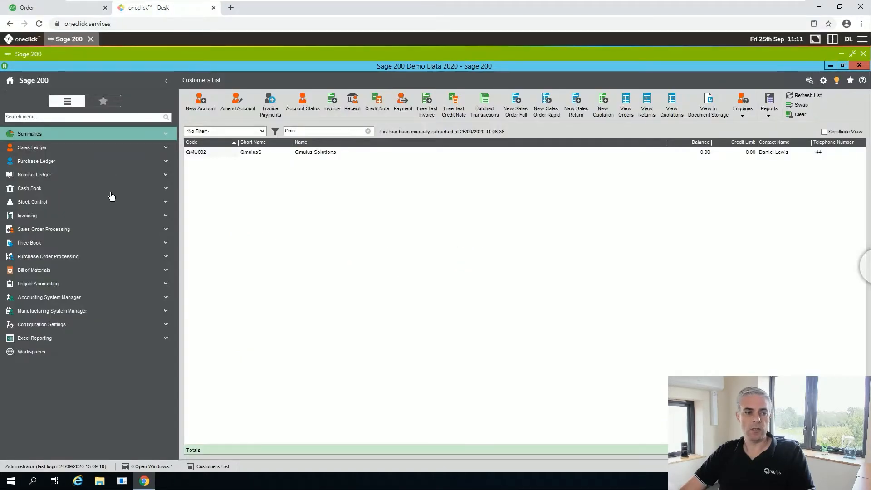
pyautogui.click(109, 230)
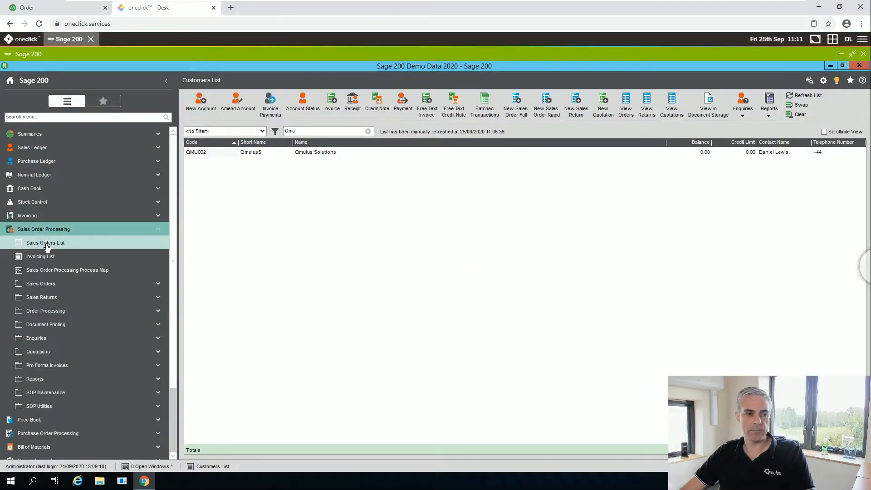
pyautogui.click(74, 246)
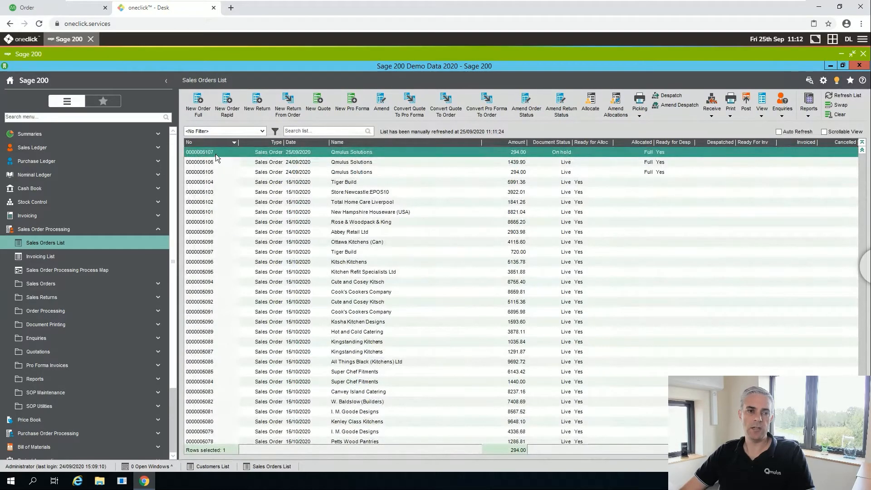
pyautogui.doubleClick(209, 152)
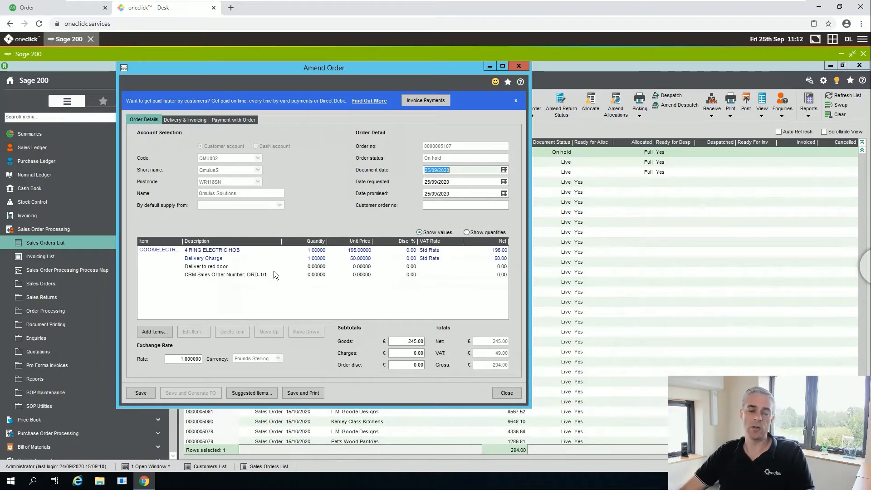
pyautogui.click(185, 119)
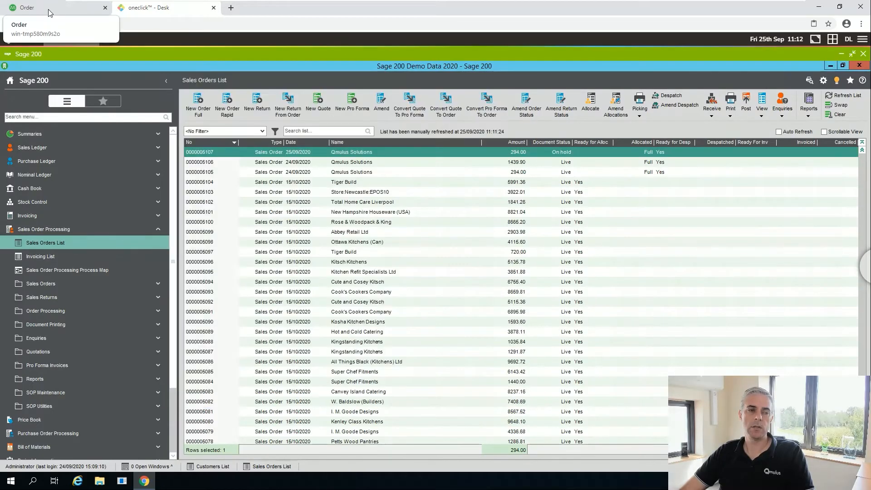
pyautogui.click(27, 8)
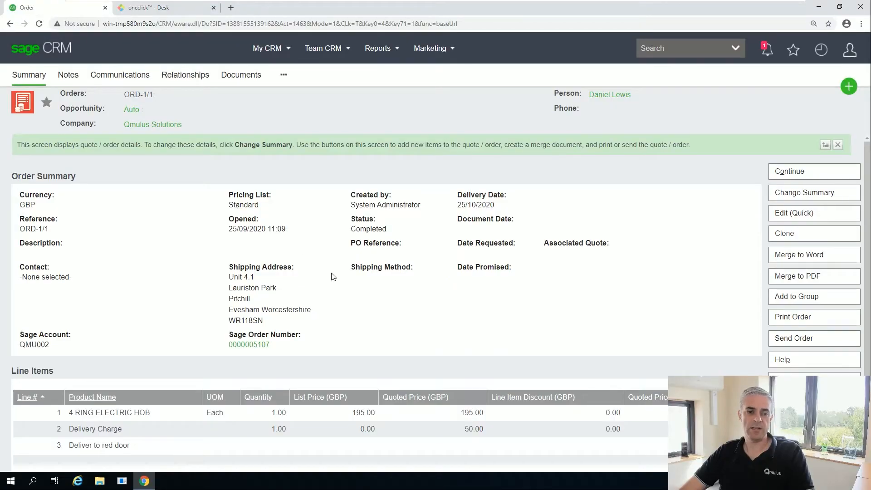
# View the linked Sage 200 order's details, then return to the company's list showing one on-hold order.
pyautogui.click(253, 347)
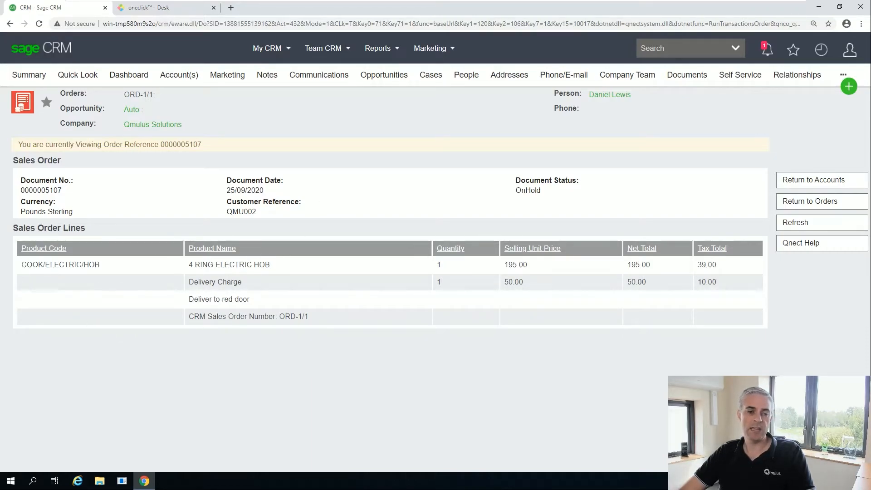
pyautogui.click(825, 205)
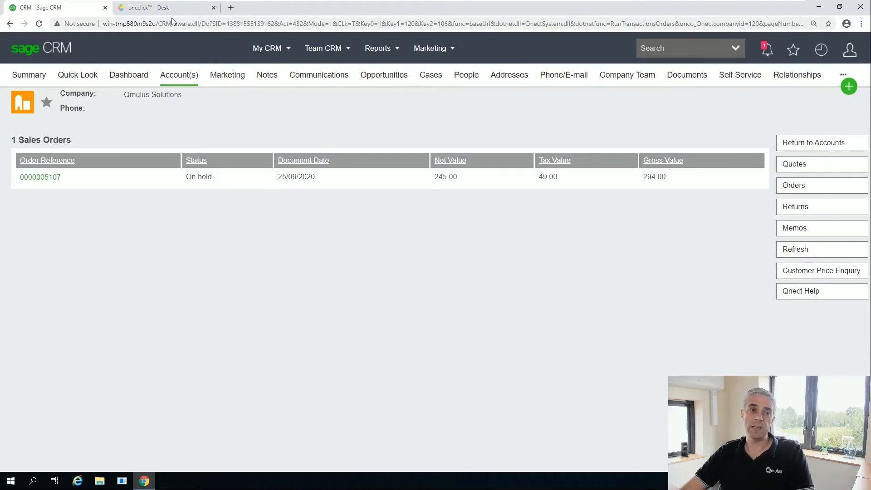
# Start a new full Sage 200 sales order for the Qmulus Solutions account, accepting the on-hold warning.
pyautogui.click(168, 10)
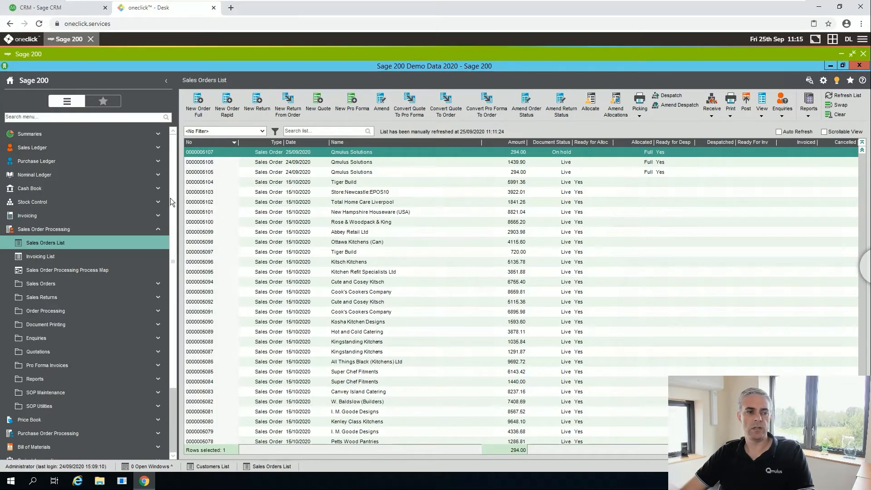
pyautogui.click(199, 104)
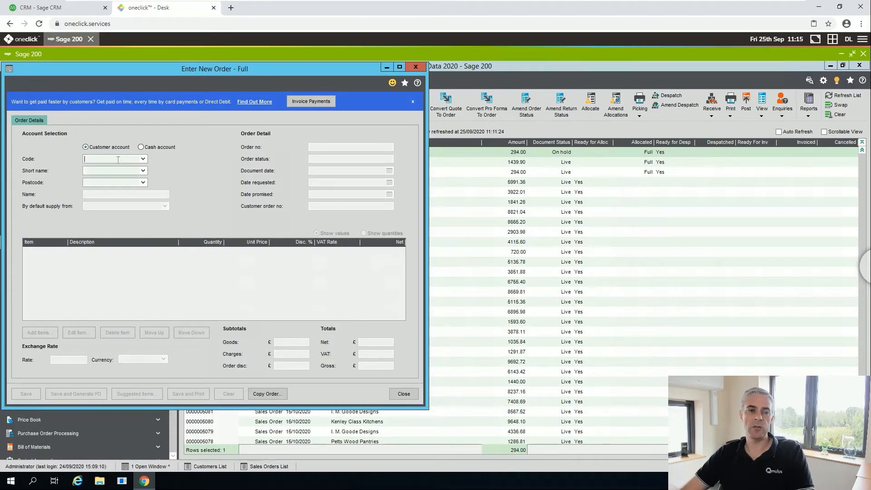
pyautogui.write('QMU002')
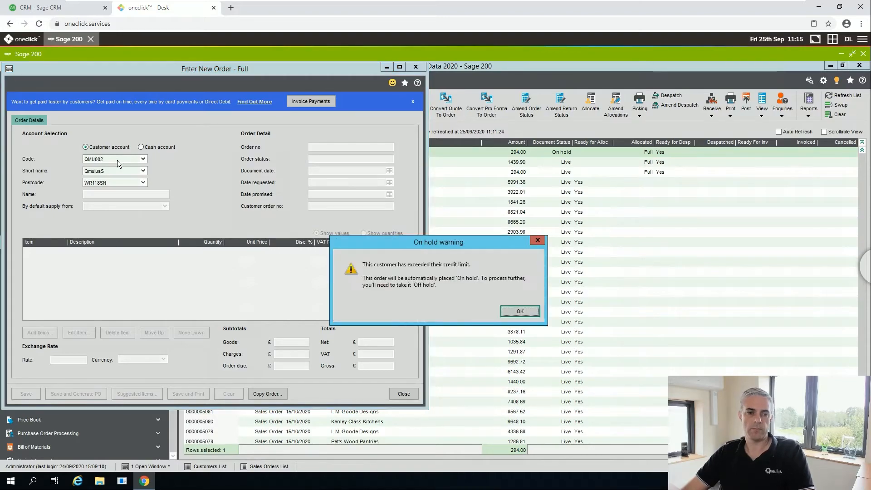
pyautogui.click(508, 314)
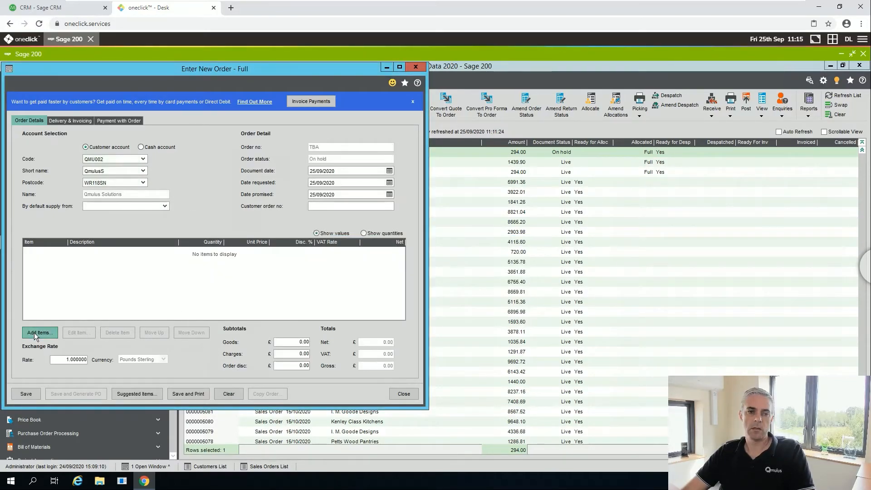
# Add an item line of 2 AB Built-In Cookers Double-Oven/300mm/White taken from WAREHOUSE.
pyautogui.click(34, 333)
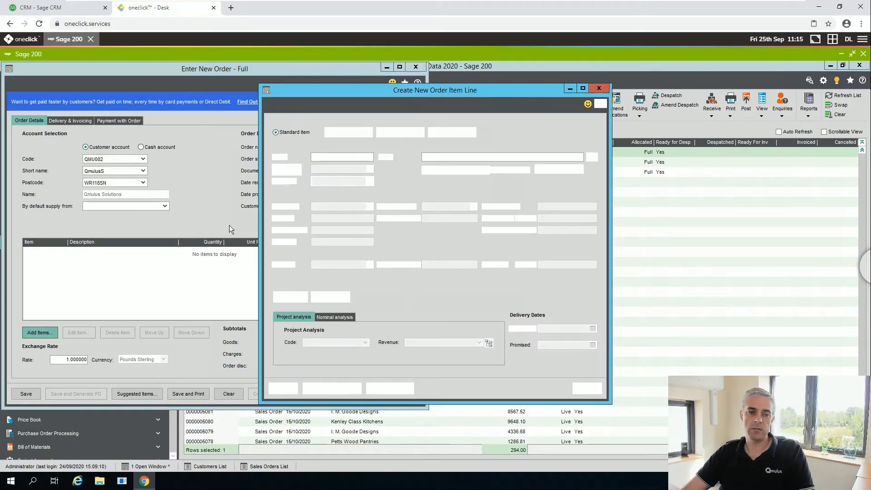
pyautogui.click(368, 157)
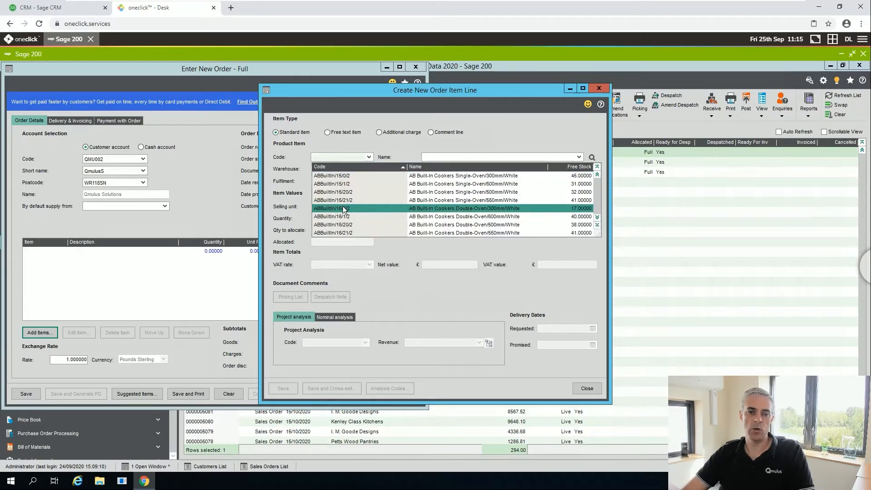
pyautogui.click(364, 193)
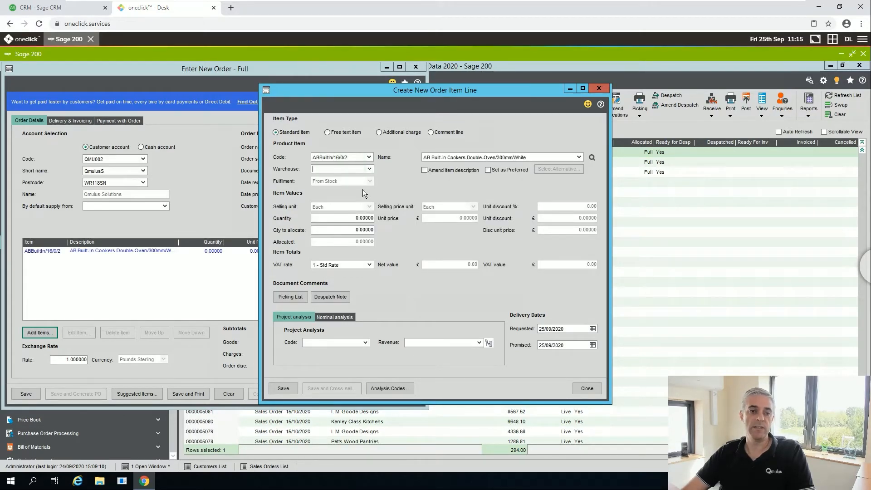
pyautogui.click(369, 169)
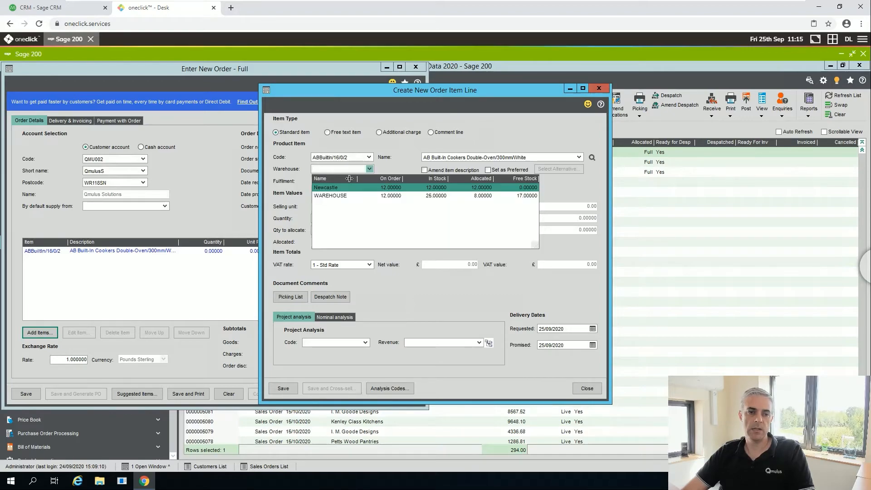
pyautogui.click(336, 195)
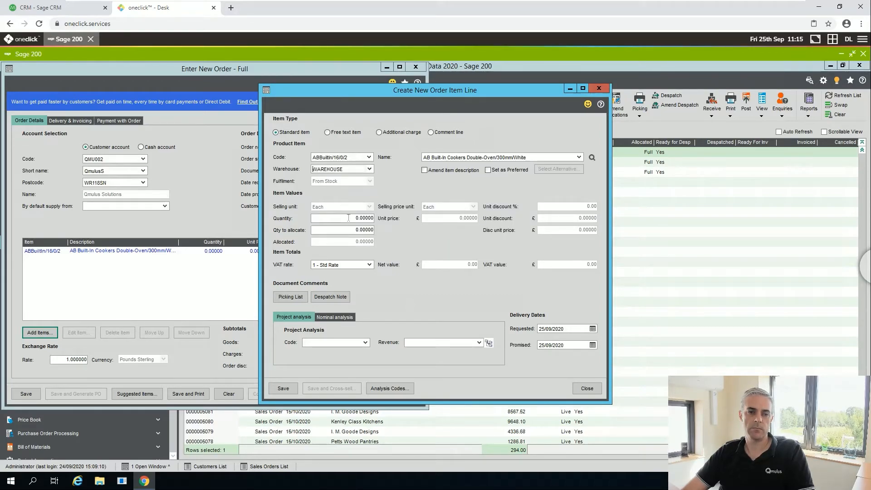
pyautogui.click(348, 219)
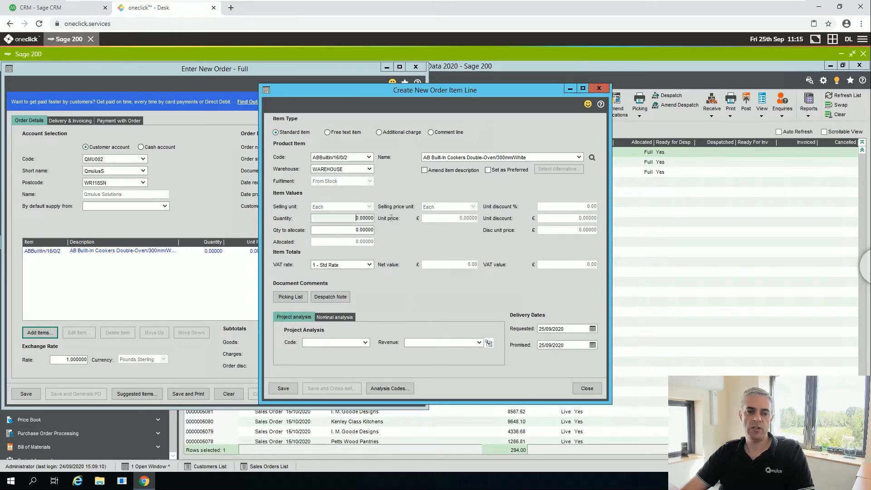
pyautogui.write('2')
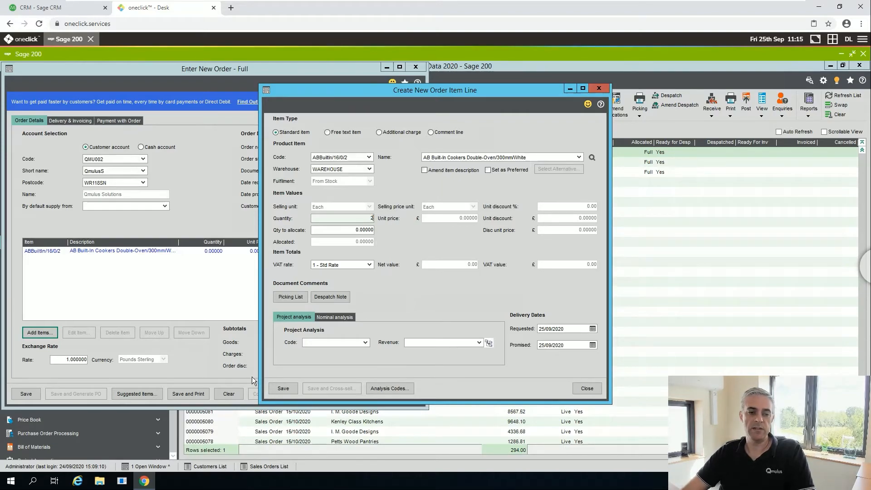
pyautogui.press('Return')
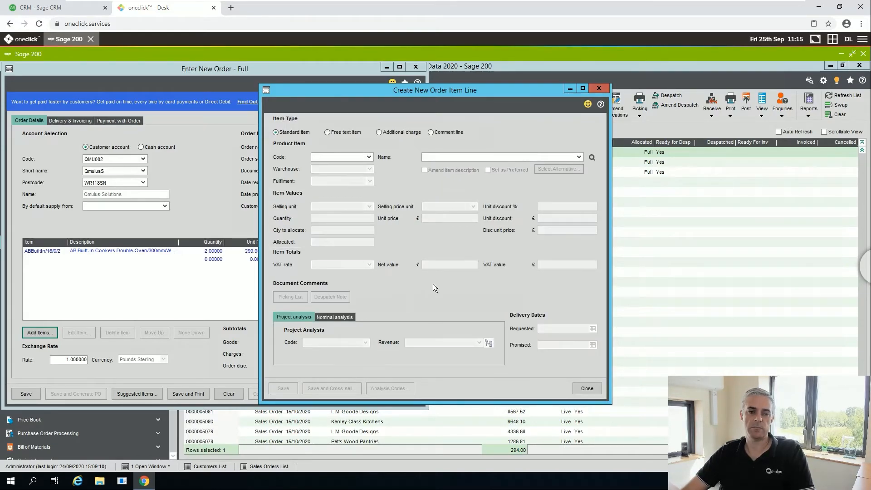
pyautogui.click(587, 389)
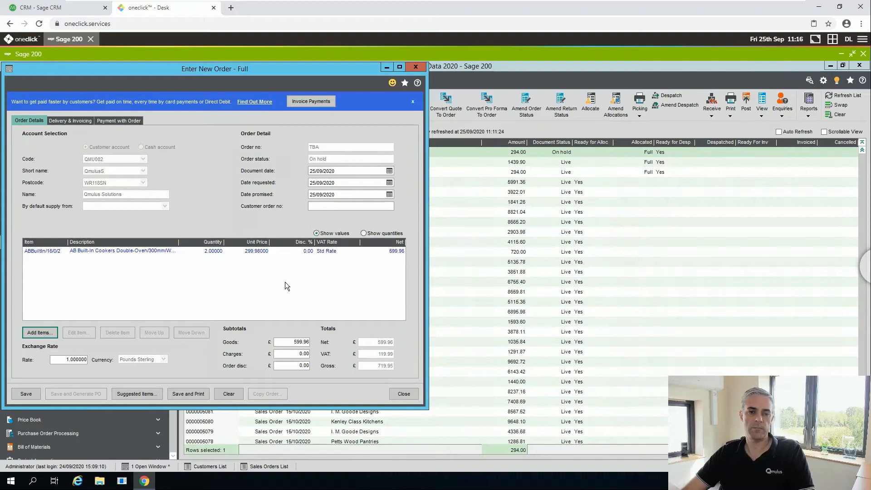
# Save the order with the customer's order reference and acknowledge the generated order number.
pyautogui.click(28, 393)
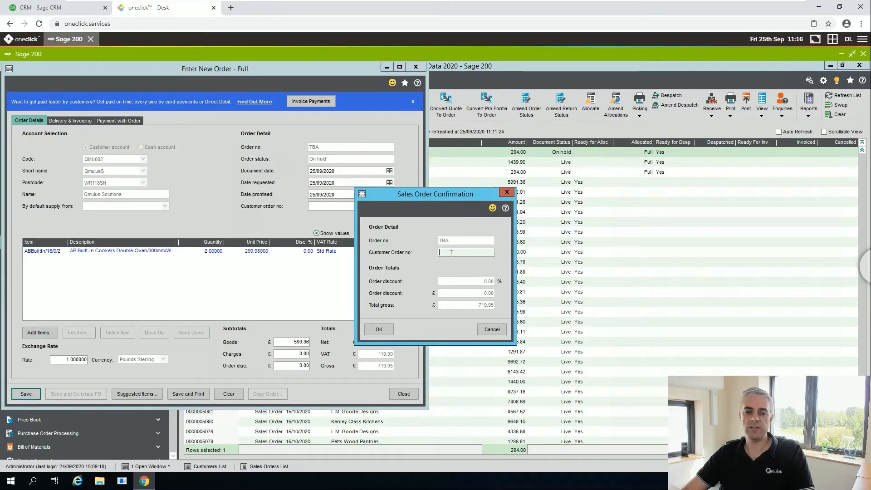
pyautogui.write('DL-003')
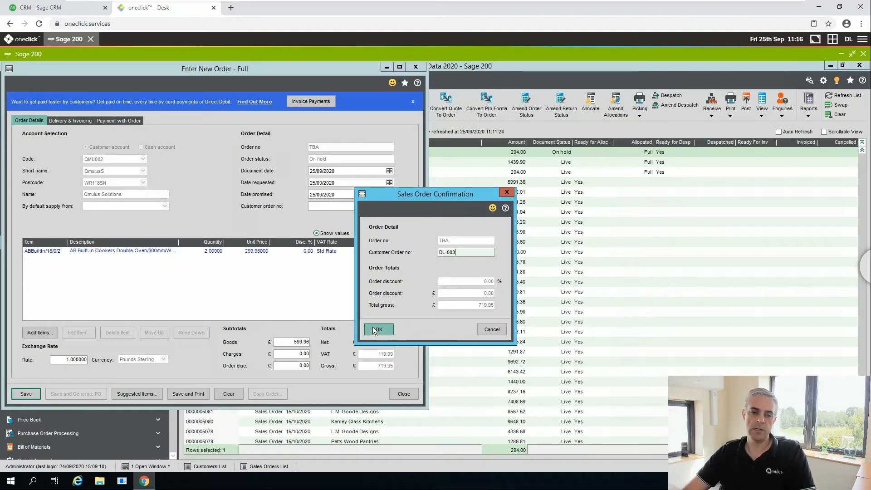
pyautogui.click(373, 328)
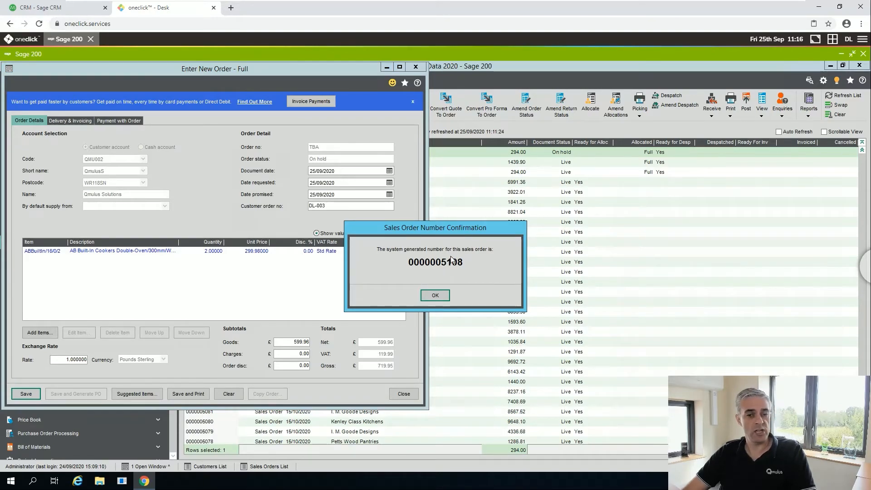
pyautogui.click(441, 296)
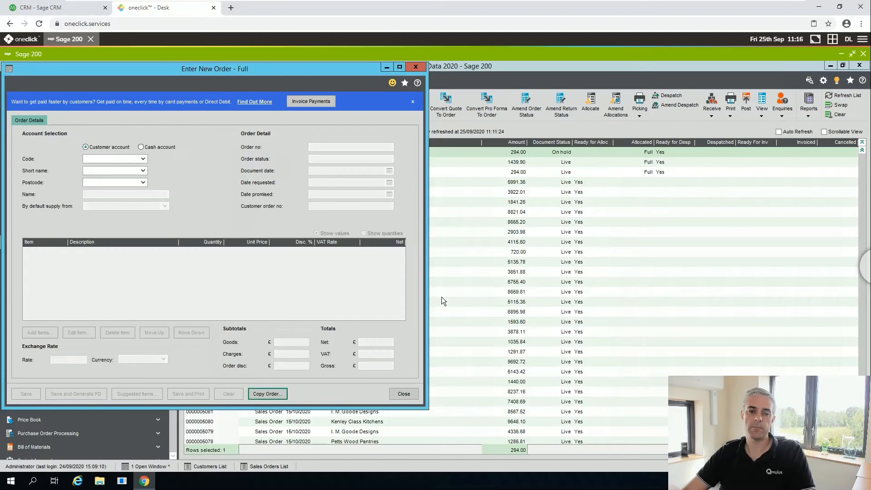
# Back in Sage CRM, refresh the Sage sales orders to show the new 719.95 order, then view opportunities.
pyautogui.click(41, 39)
pyautogui.click(43, 10)
pyautogui.click(804, 257)
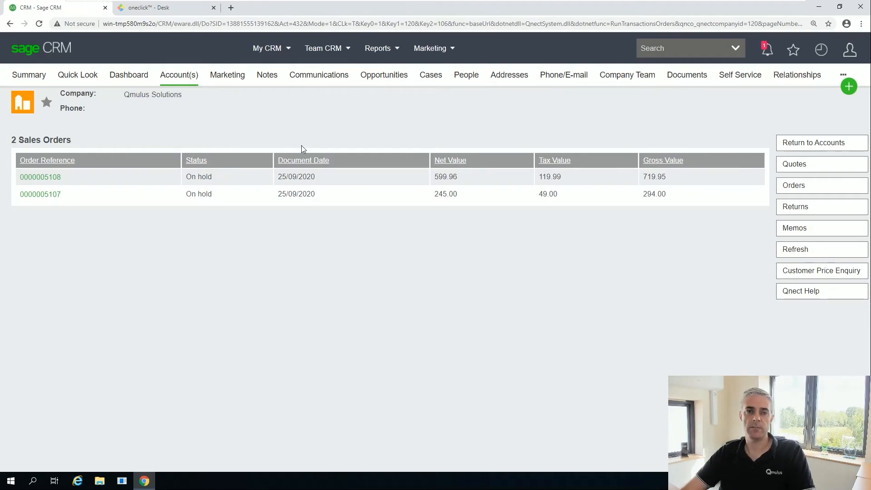
pyautogui.click(390, 80)
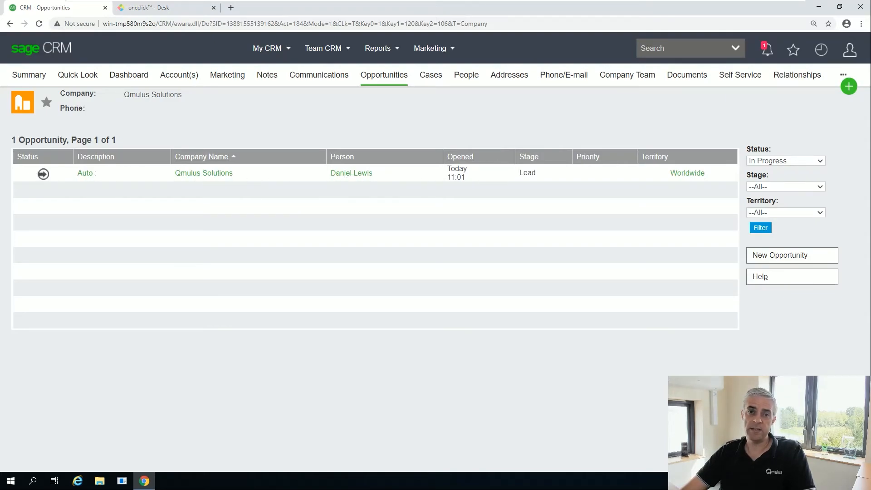
# Filter the opportunities list to show all statuses with --All--.
pyautogui.click(780, 163)
pyautogui.click(770, 208)
pyautogui.click(760, 228)
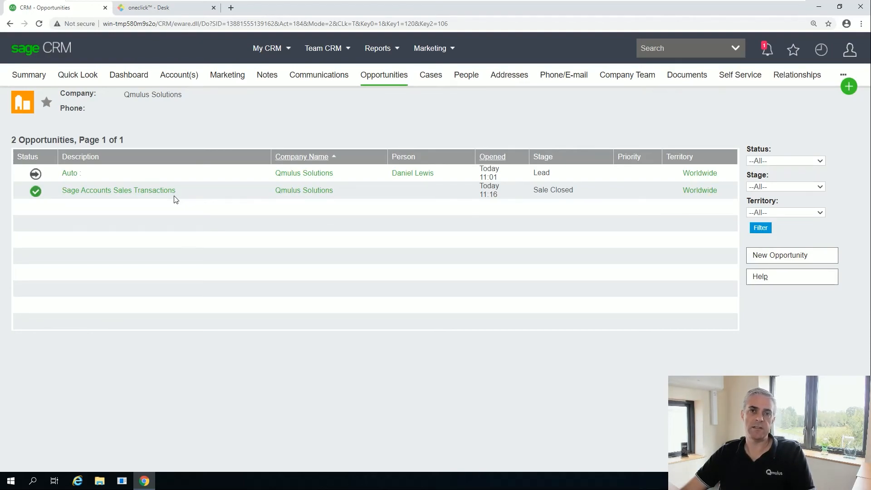
# Open the Sage Accounts Sales Transactions opportunity and its order for two AB Built-In Cookers.
pyautogui.click(140, 193)
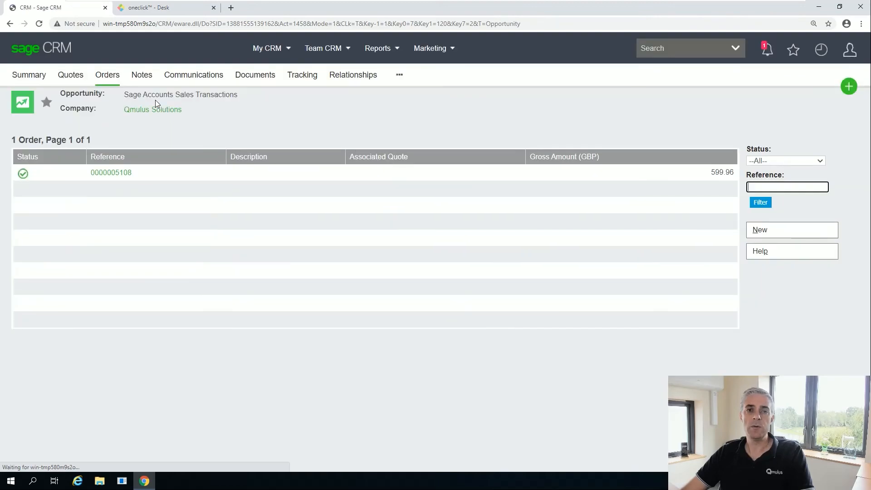
pyautogui.click(119, 174)
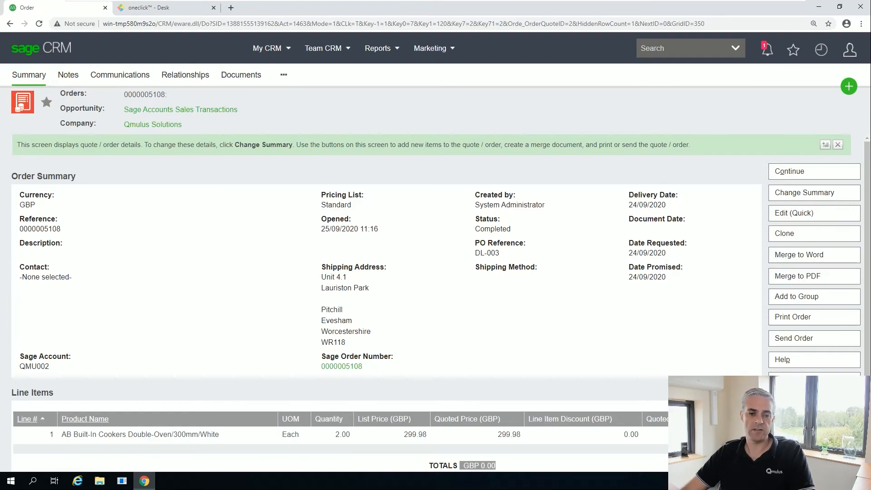
pyautogui.scroll(-1, 359, 359)
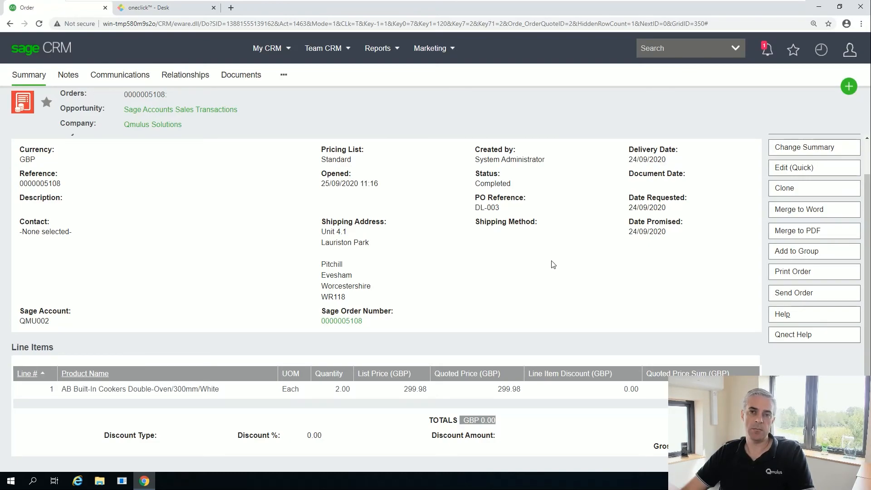
# Show the Qnect 'Order Summary and lines' help article and scroll to its line types and posting sections.
pyautogui.click(798, 338)
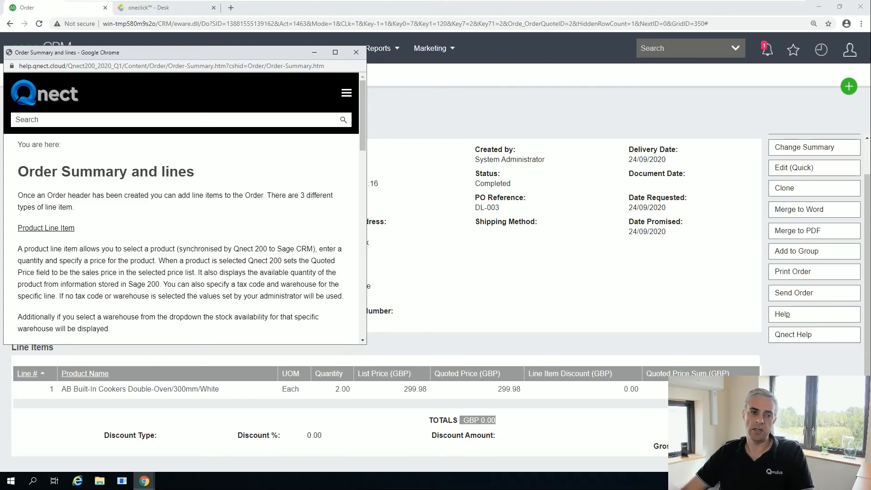
pyautogui.moveTo(361, 135); pyautogui.dragTo(379, 332)
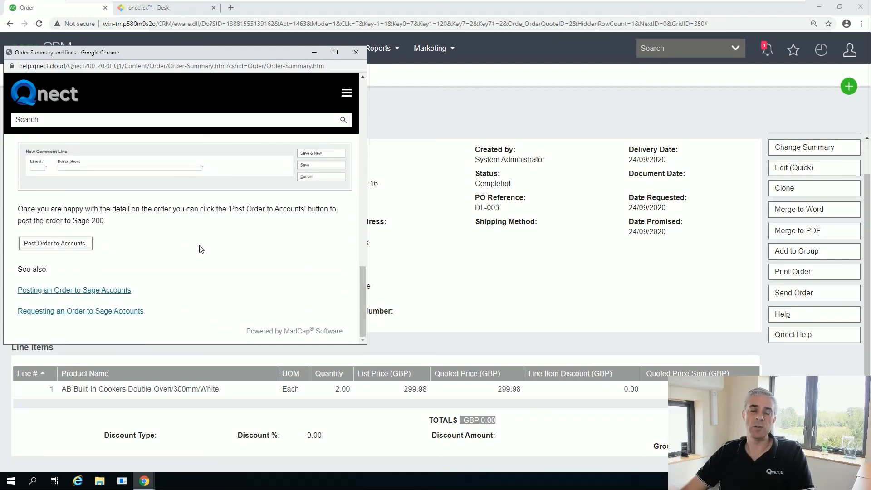